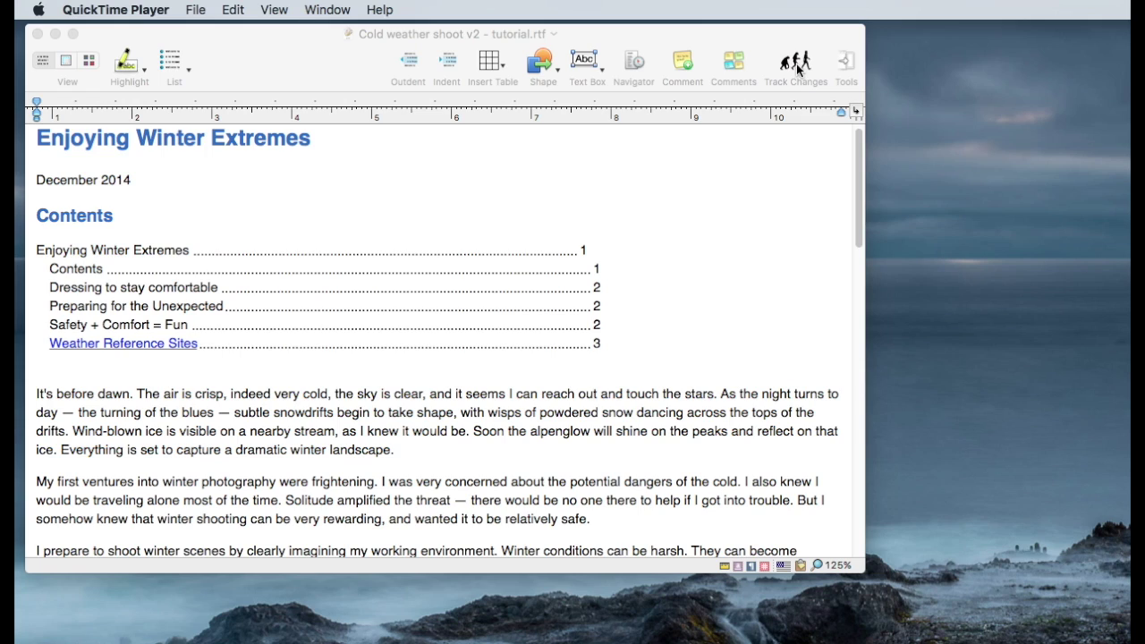
- Turn on change tracking for the document and show the tracked changes pane
left_click(796, 70)
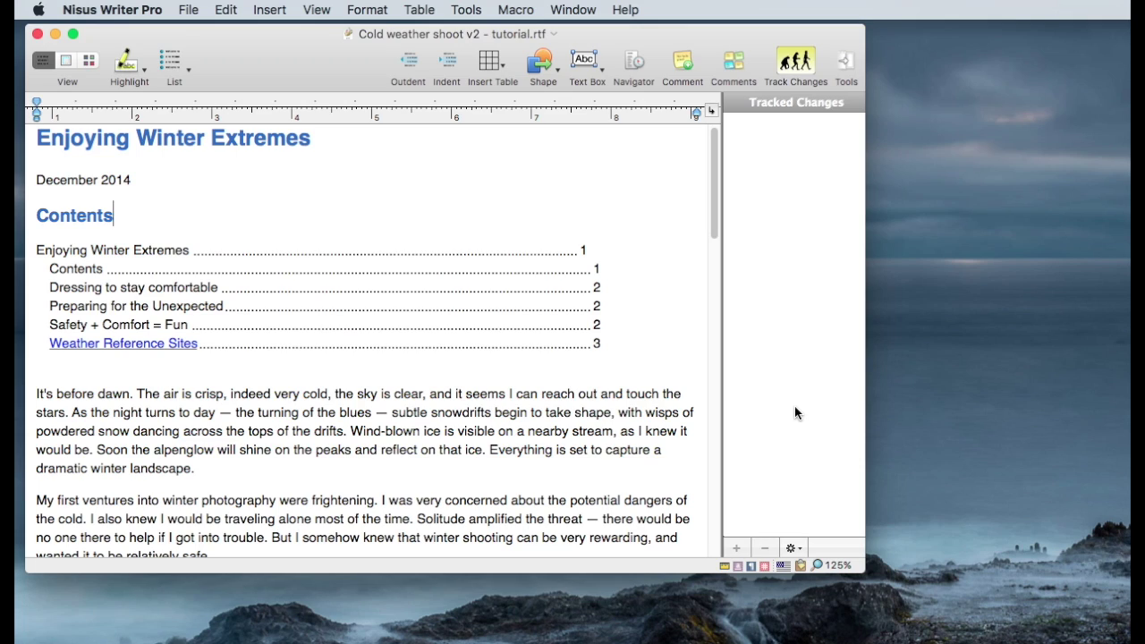
left_click(466, 9)
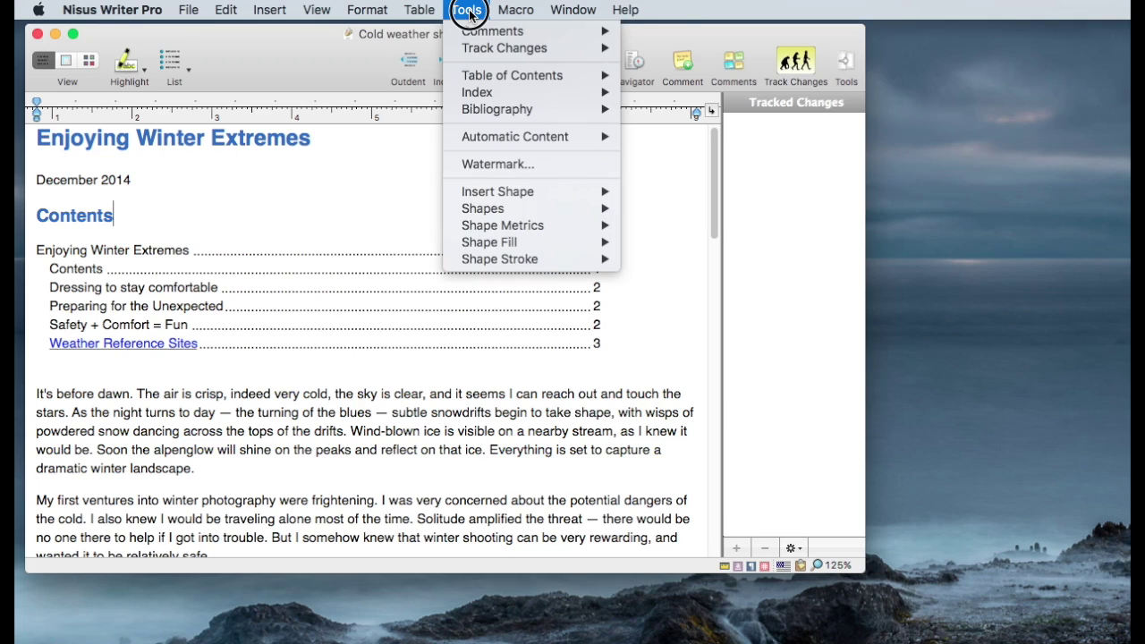
mouse_move(480, 47)
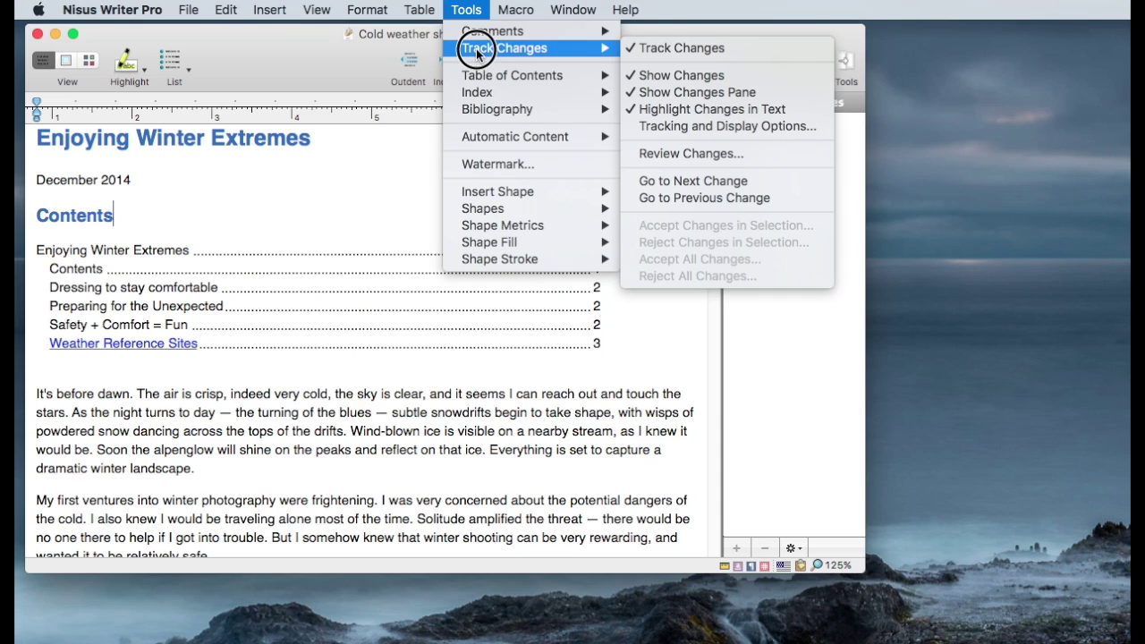
left_click(654, 51)
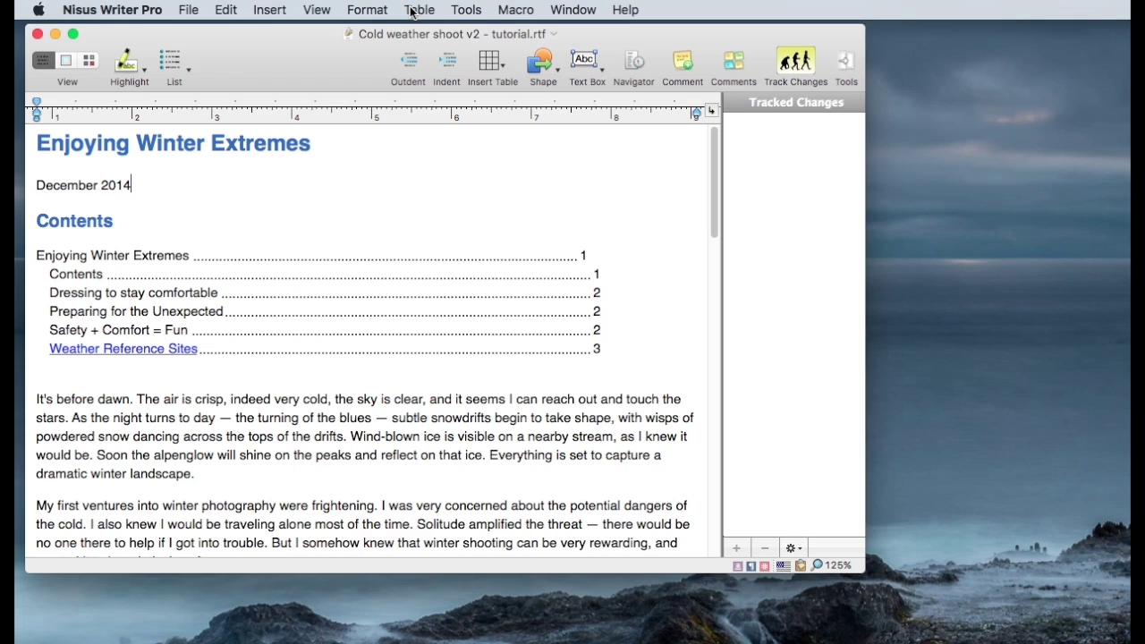
- Find "Dressing to stay" in the entire file, with attribute-sensitive matching on the Heading 2 paragraph style
key("super+f")
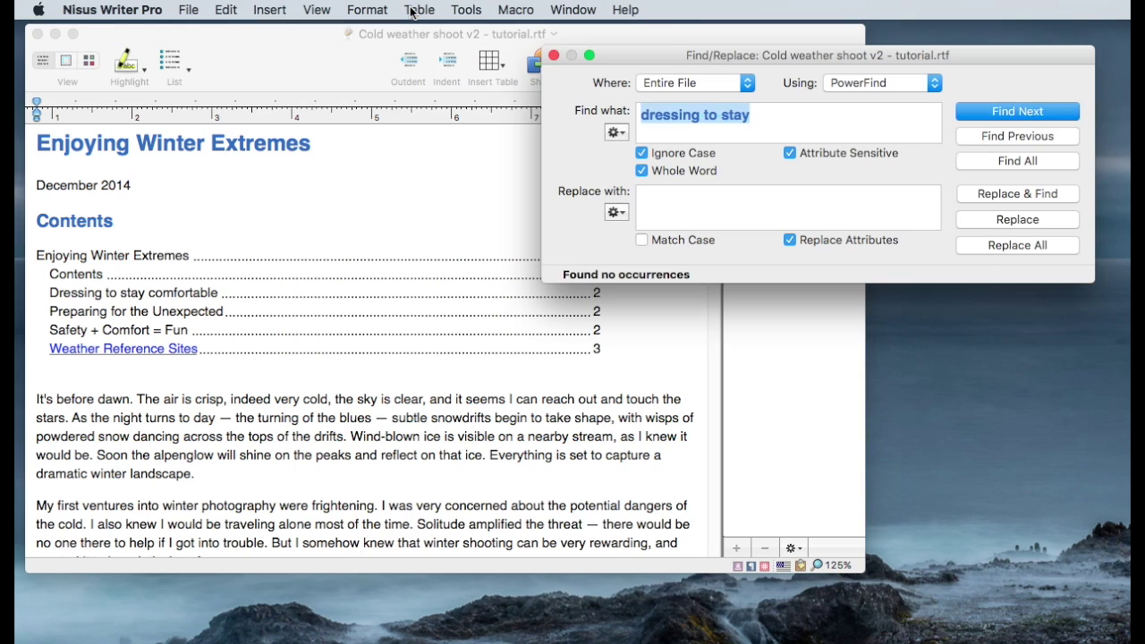
type("Dressing to stay")
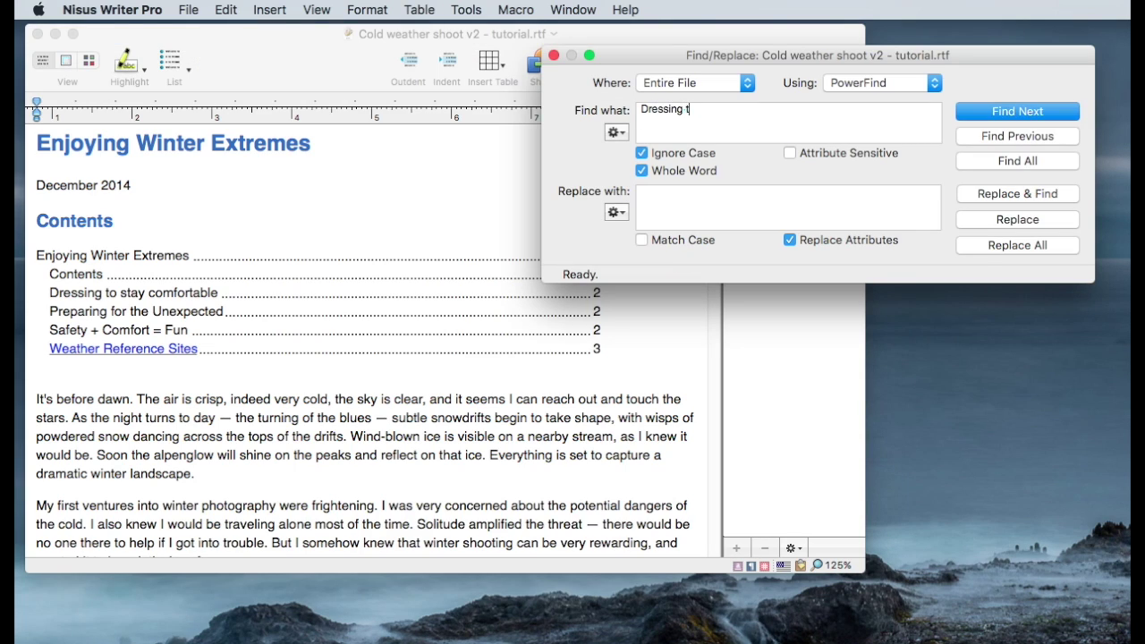
left_click(788, 150)
left_click(374, 14)
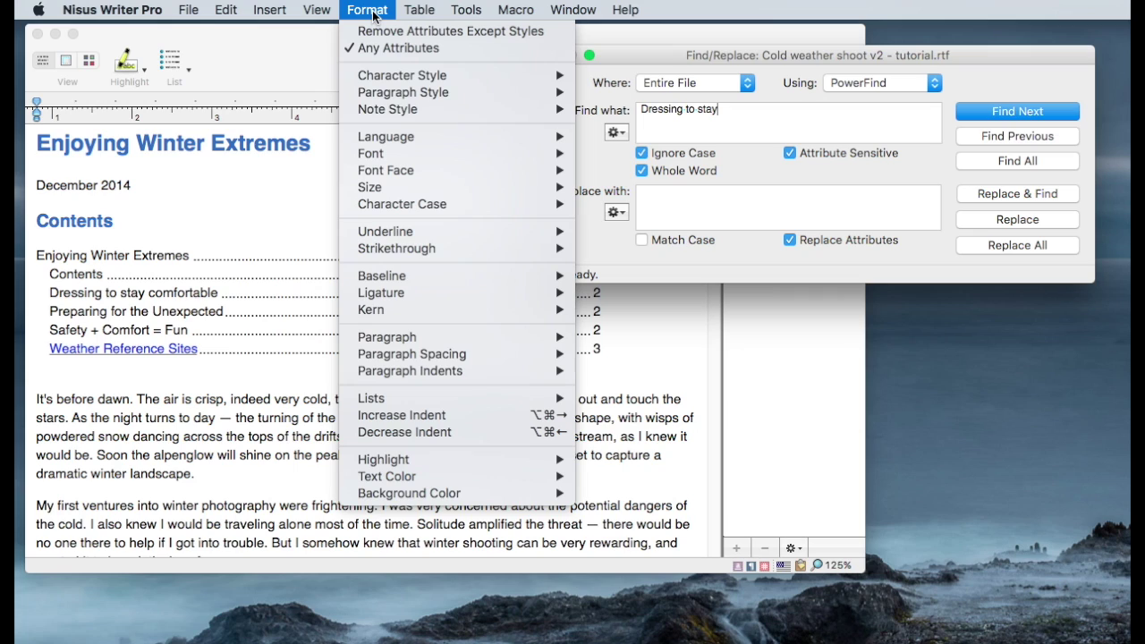
mouse_move(394, 96)
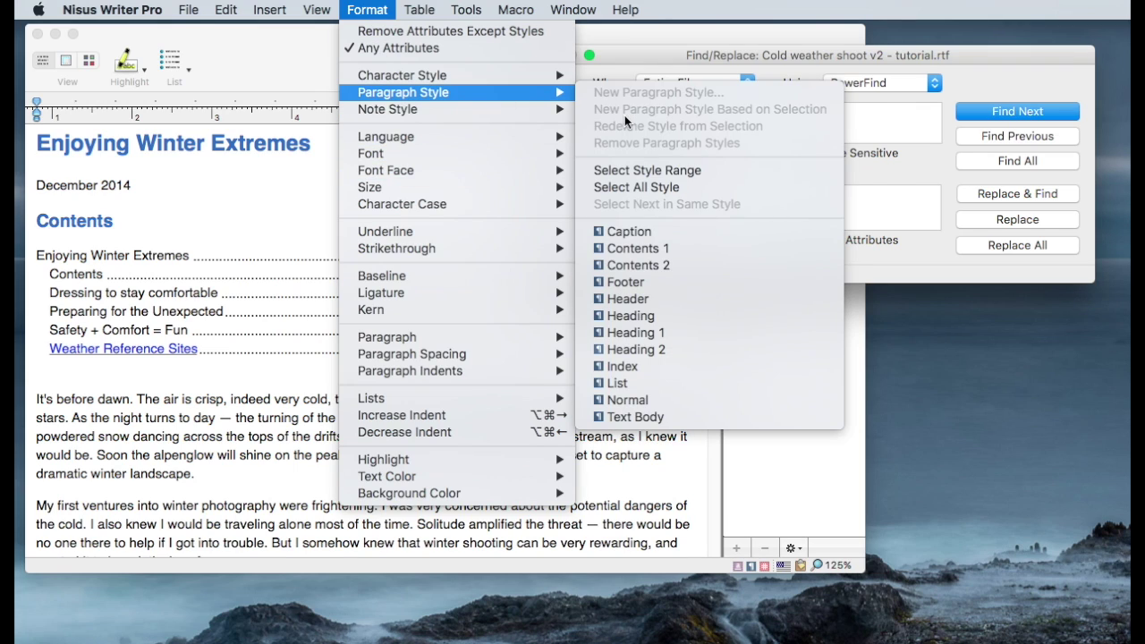
left_click(660, 351)
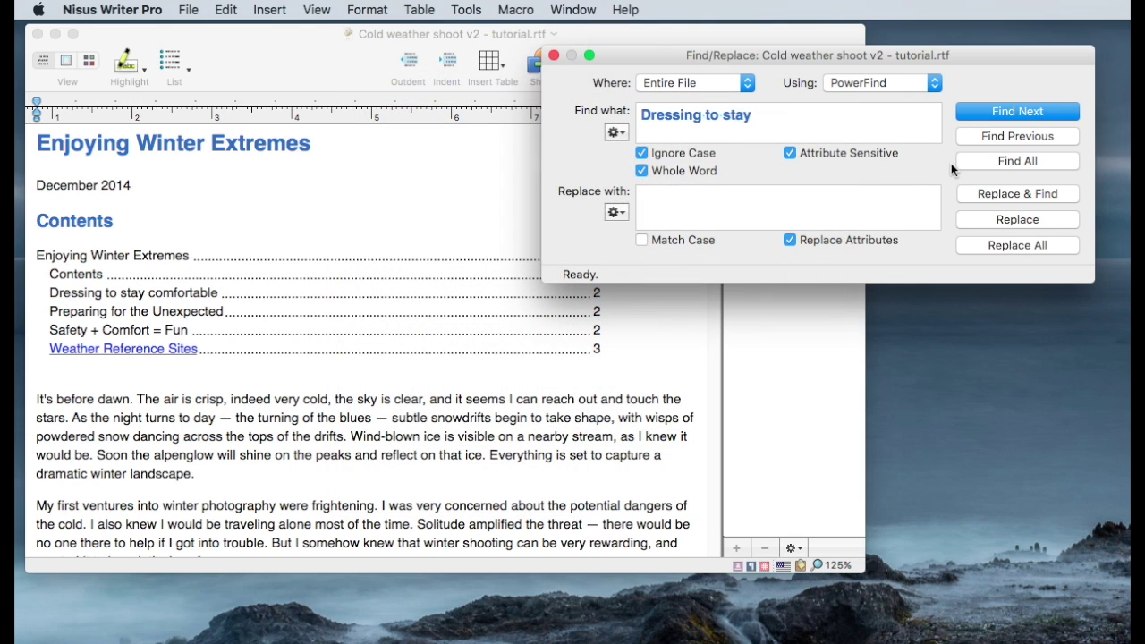
left_click(995, 115)
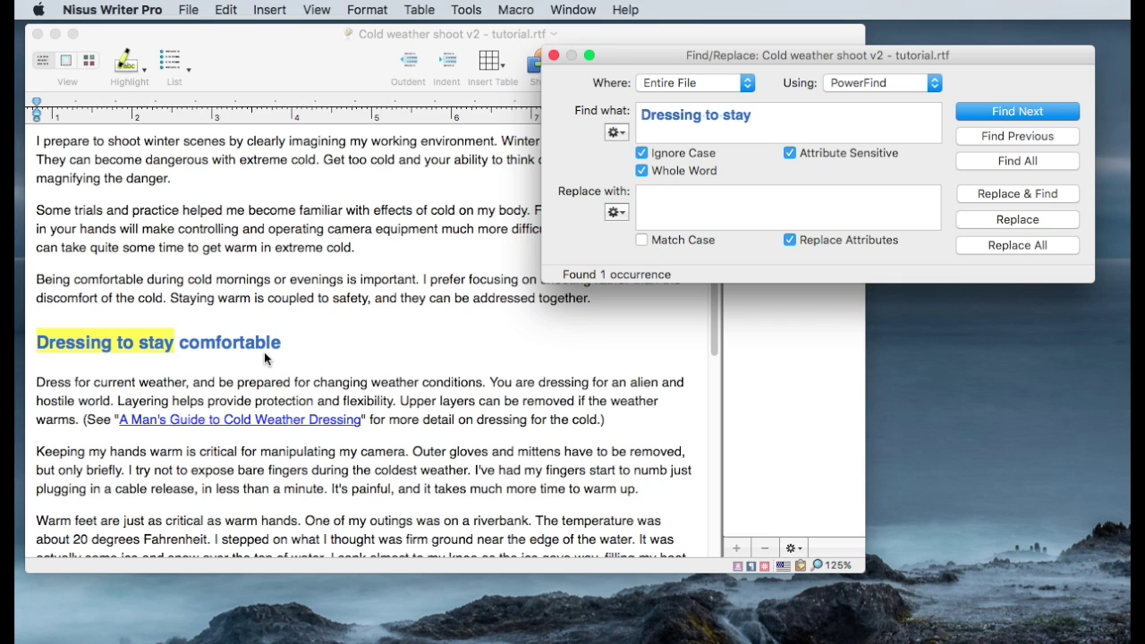
left_click_drag(628, 51, 697, 128)
left_click(618, 122)
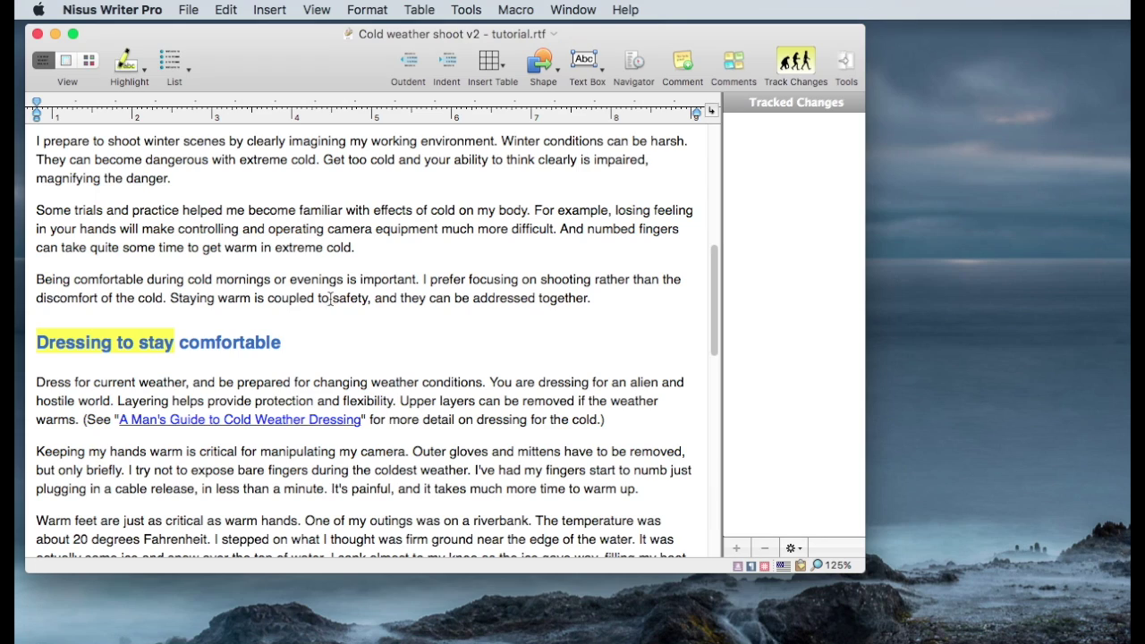
- Delete ", and they can be addressed together" from the last sentence above the "Dressing to stay comfortable" heading, and revert that tracked deletion
left_click(178, 297)
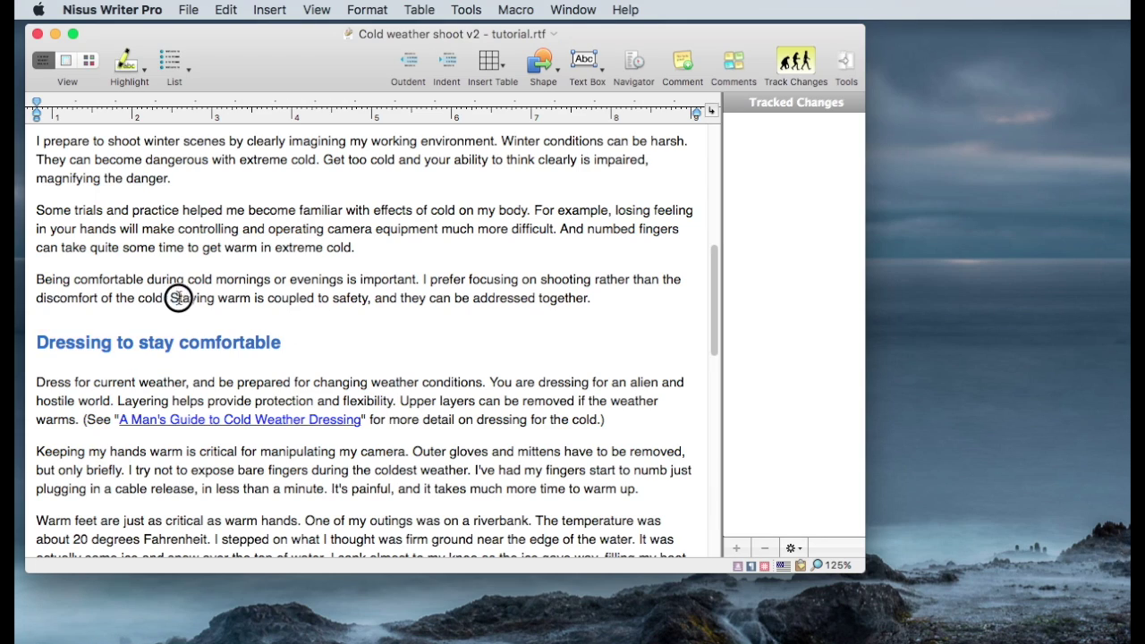
left_click_drag(178, 298, 589, 289)
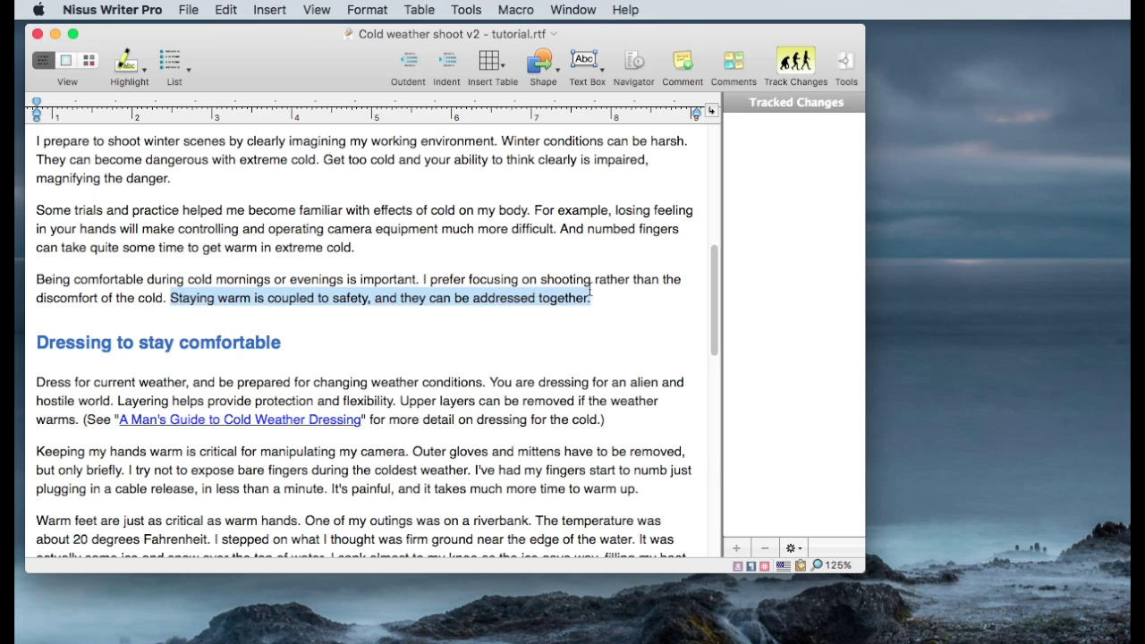
left_click(387, 318)
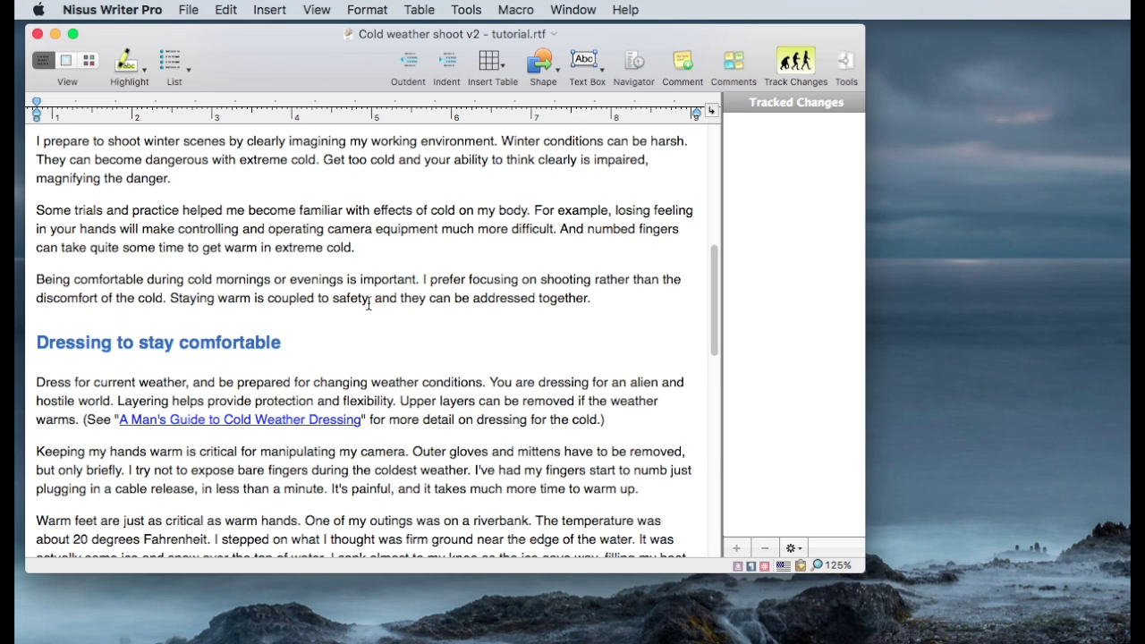
left_click_drag(368, 302, 586, 304)
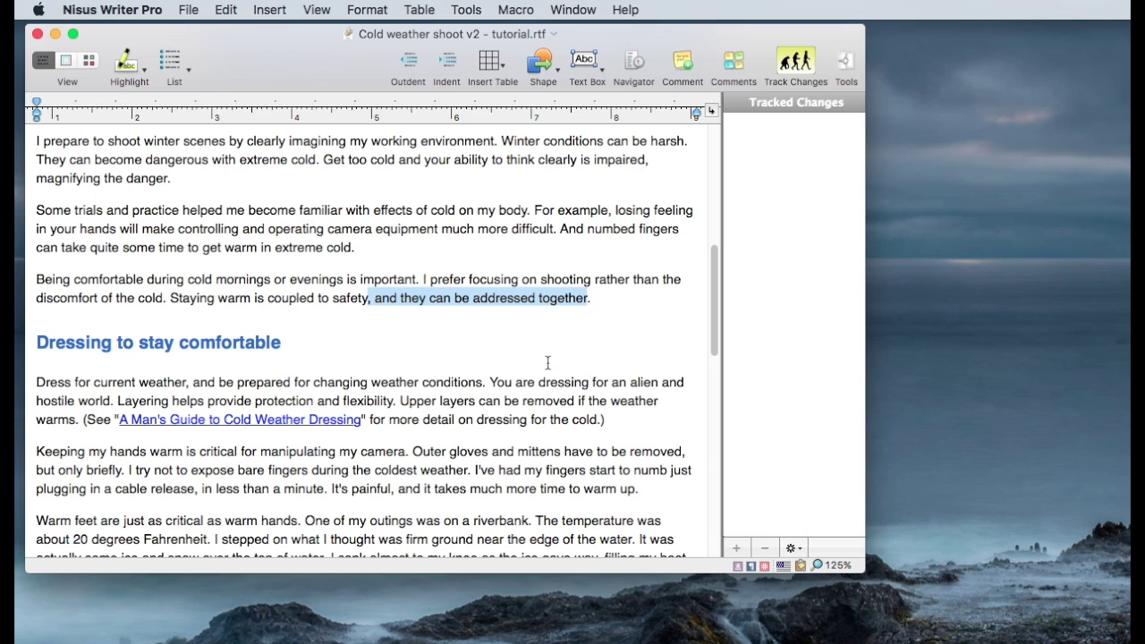
key("BackSpace")
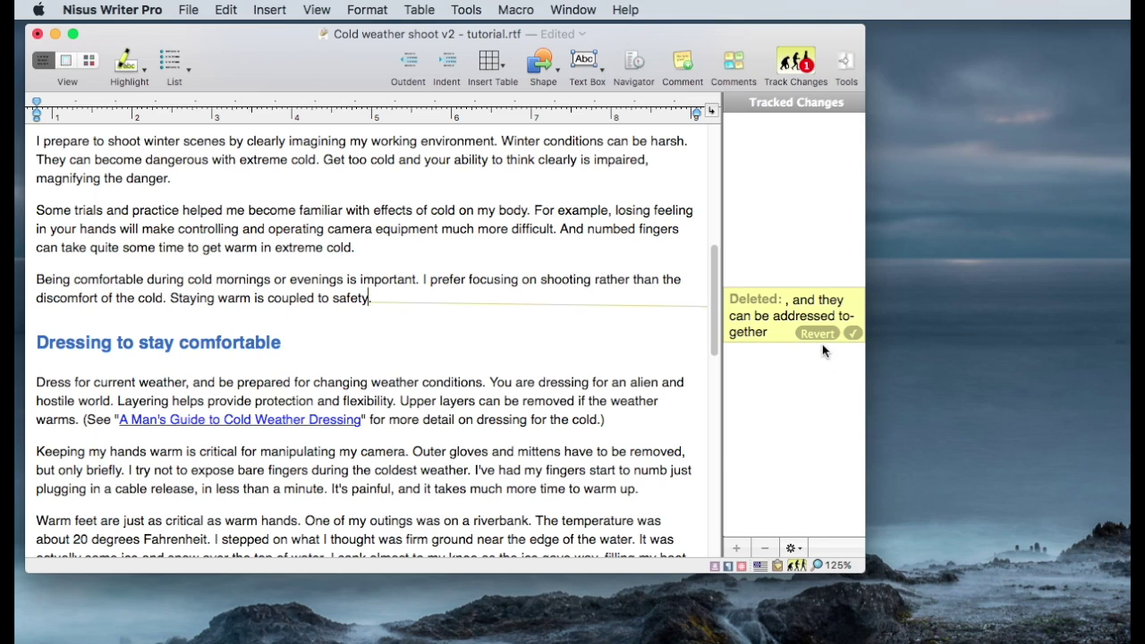
left_click(816, 333)
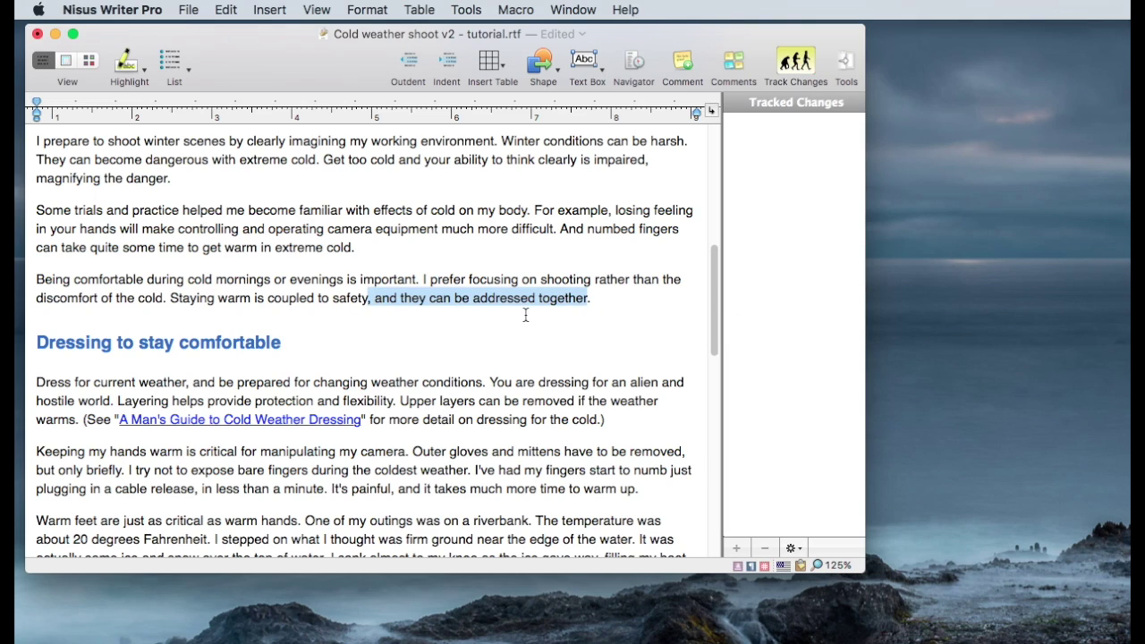
- Delete the selected ", and they can be addressed together" again and italicize "Staying warm is coupled to safety"
key("Delete")
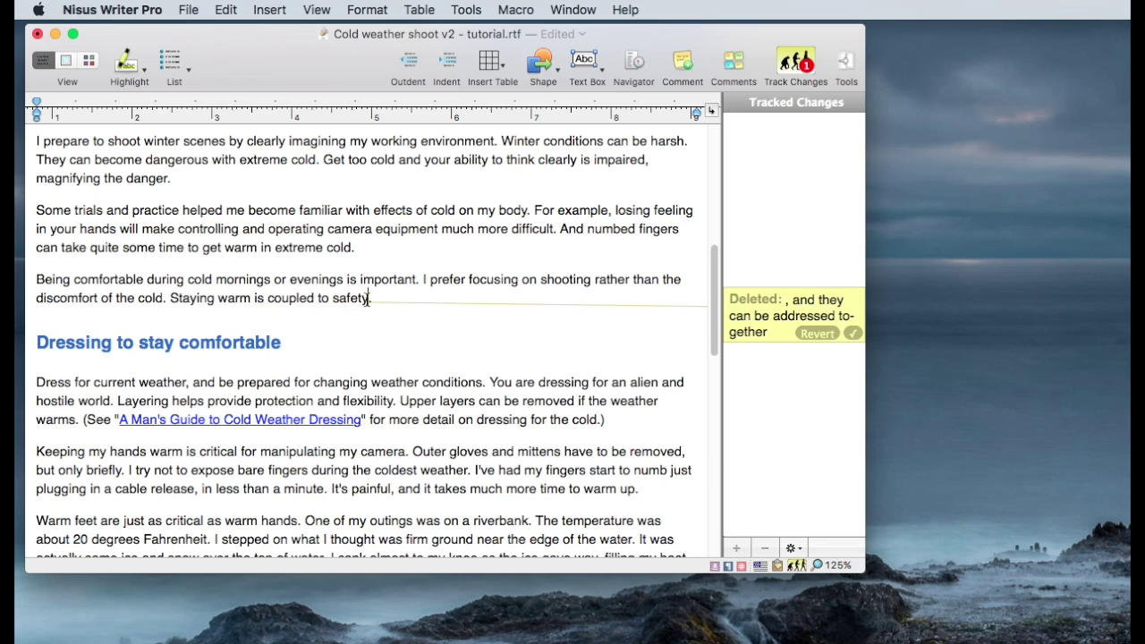
left_click_drag(369, 300, 170, 299)
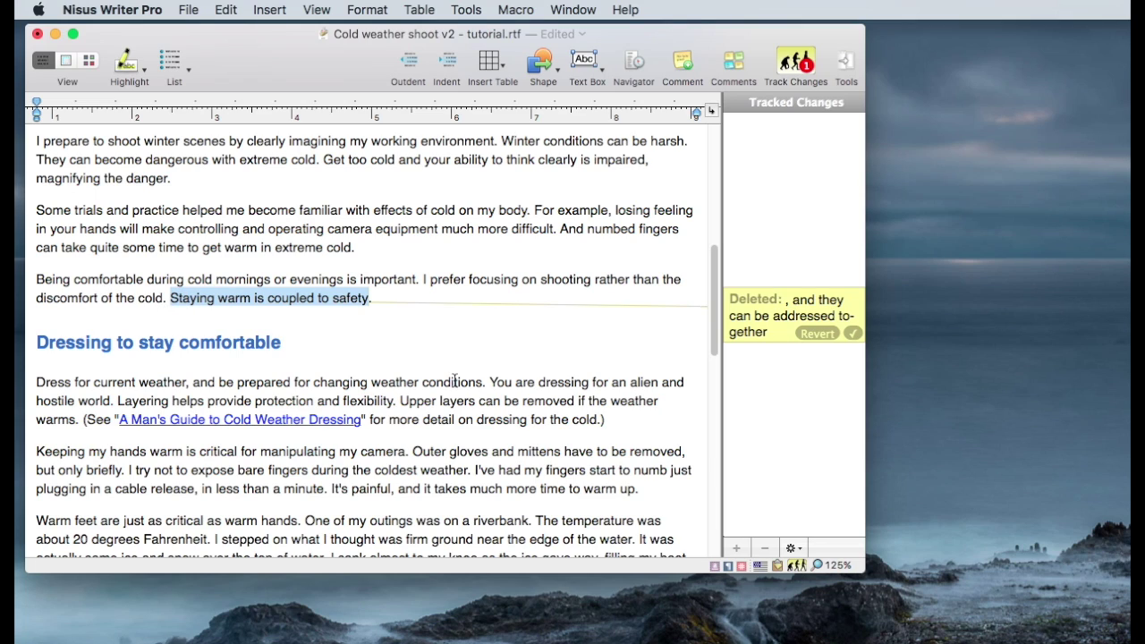
key("super+i")
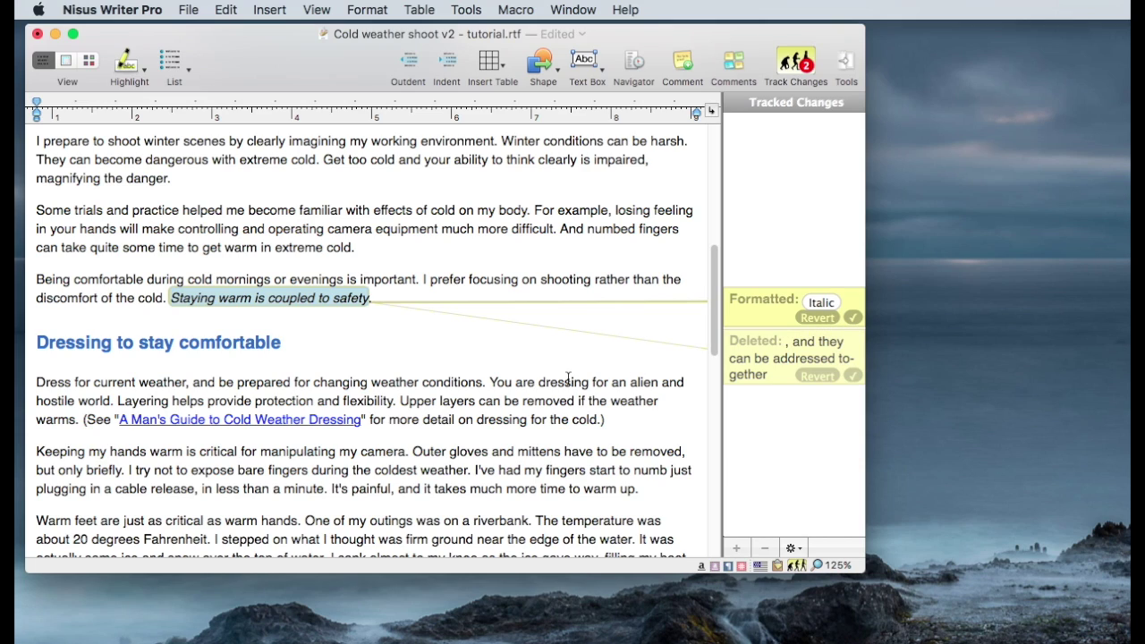
- Show the comments pane beside the document text
left_click(735, 70)
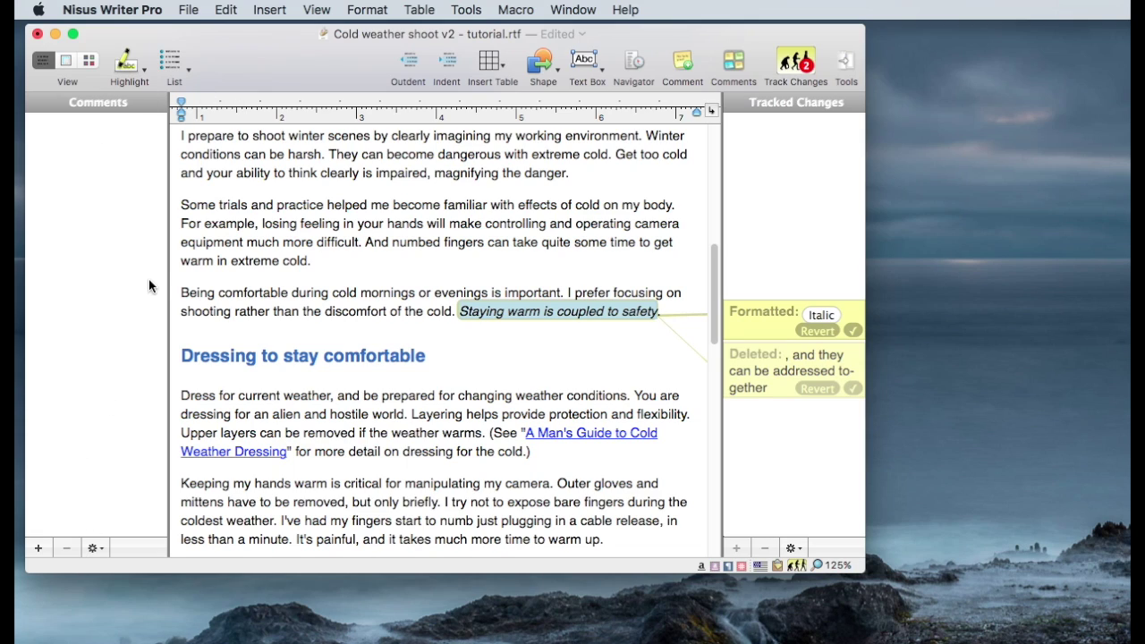
left_click(468, 9)
mouse_move(488, 30)
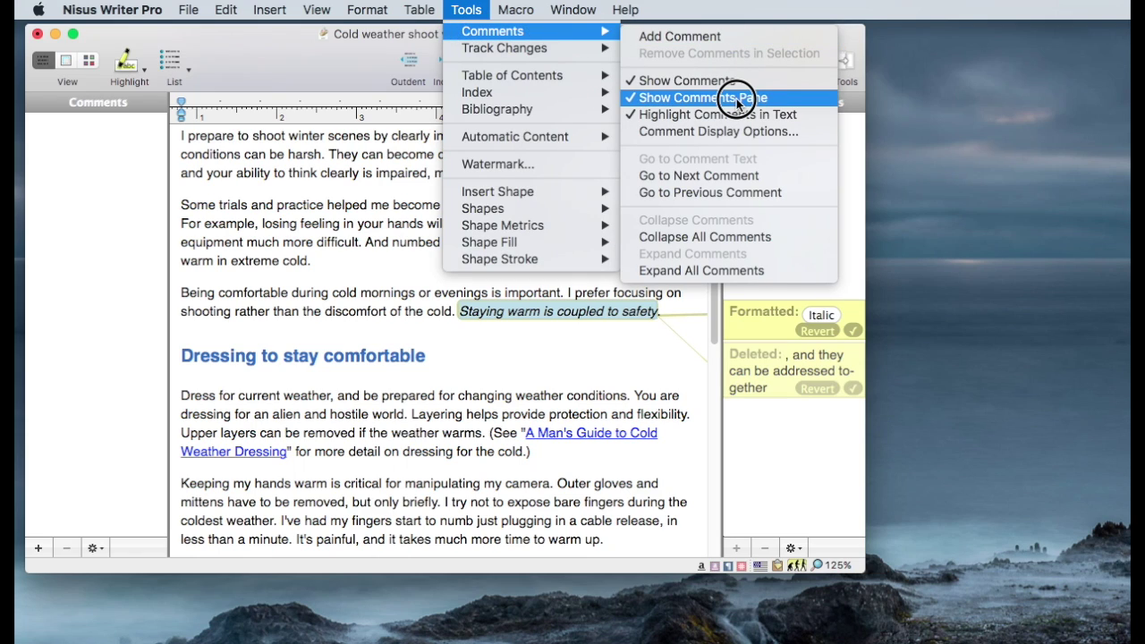
left_click(465, 11)
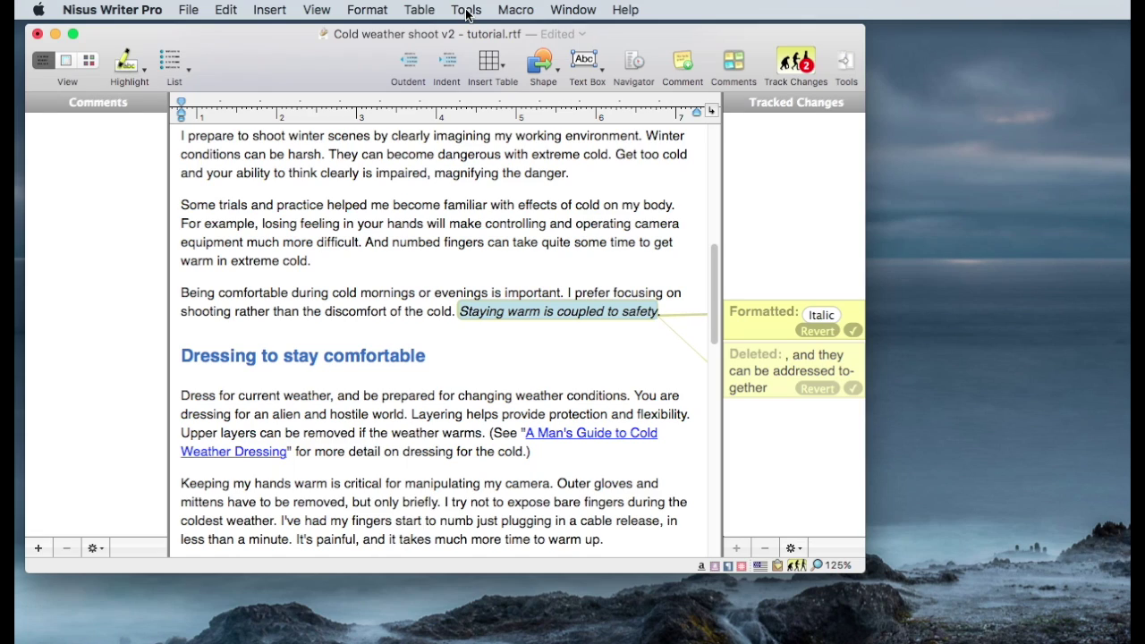
- Add the comment "This sentence needs to be simplified." to the italic text "Staying warm is coupled to safety"
left_click(180, 291)
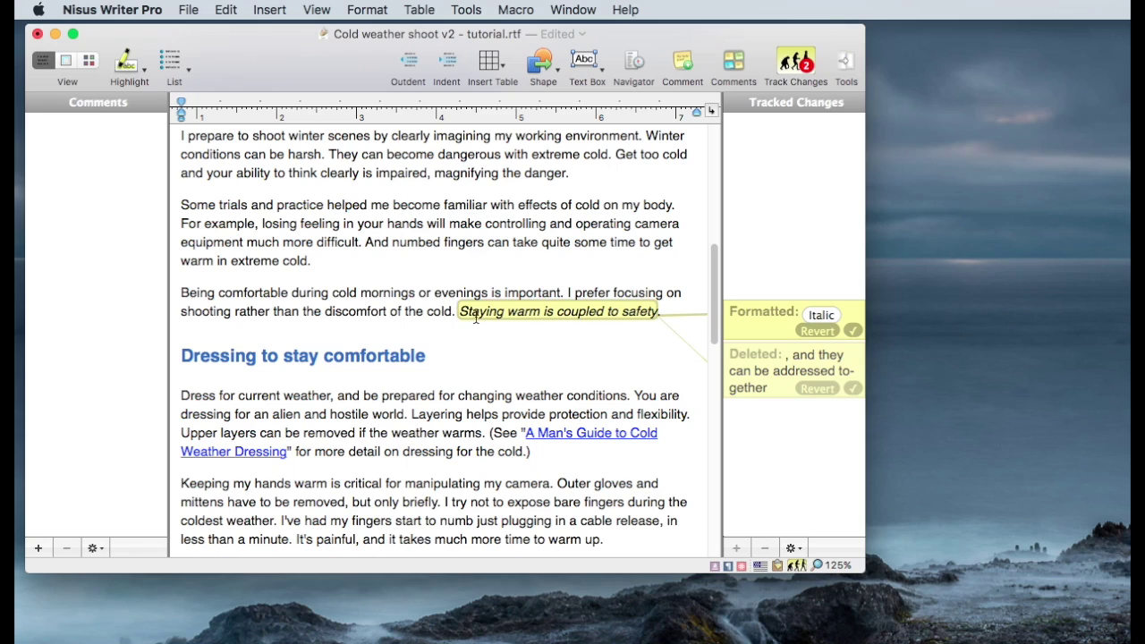
left_click_drag(457, 311, 655, 312)
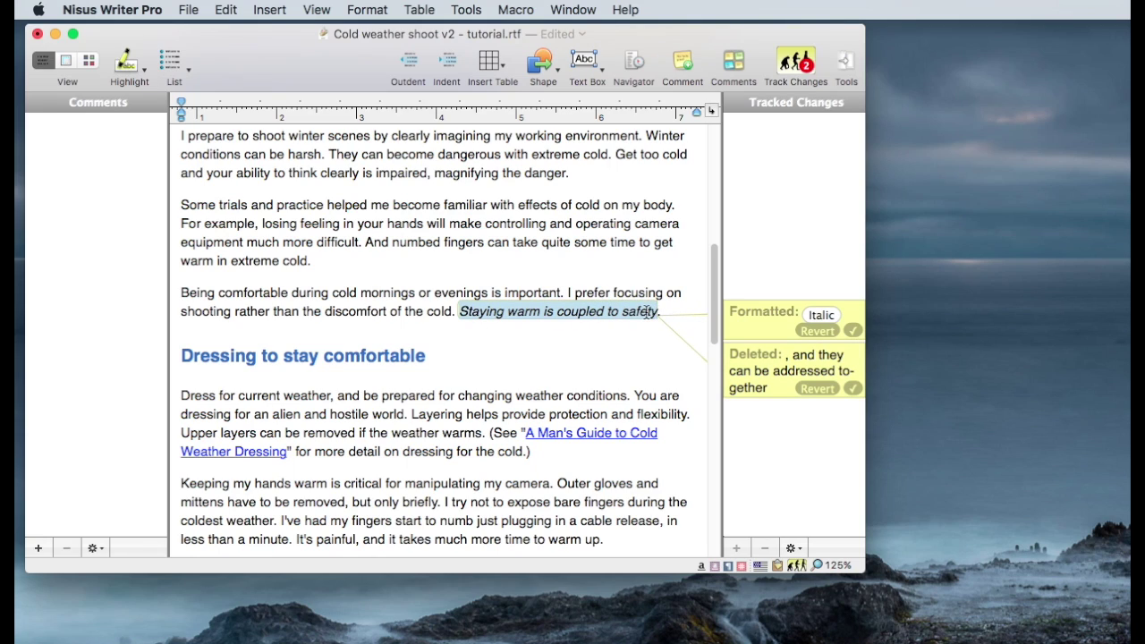
left_click(40, 548)
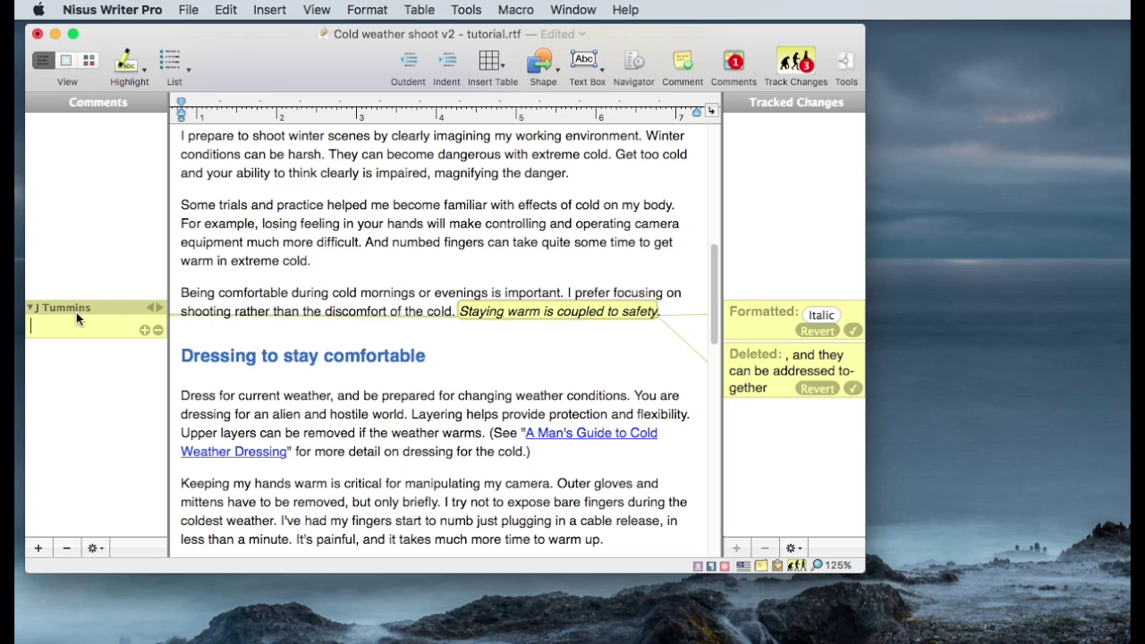
type("N")
key("BackSpace")
type("This ")
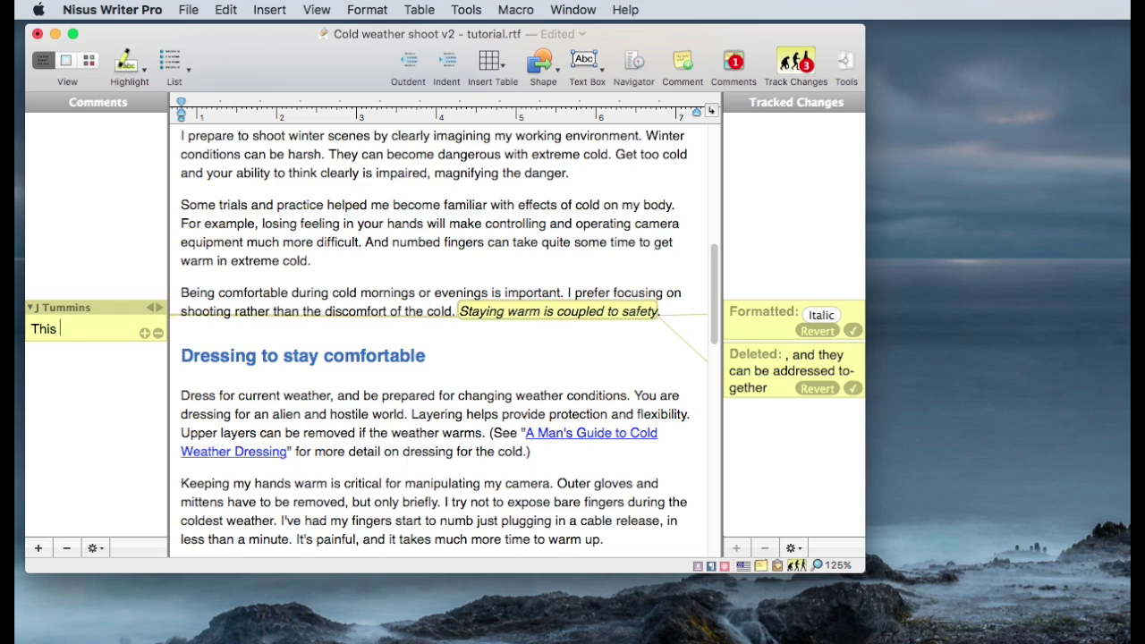
type("sentence nee")
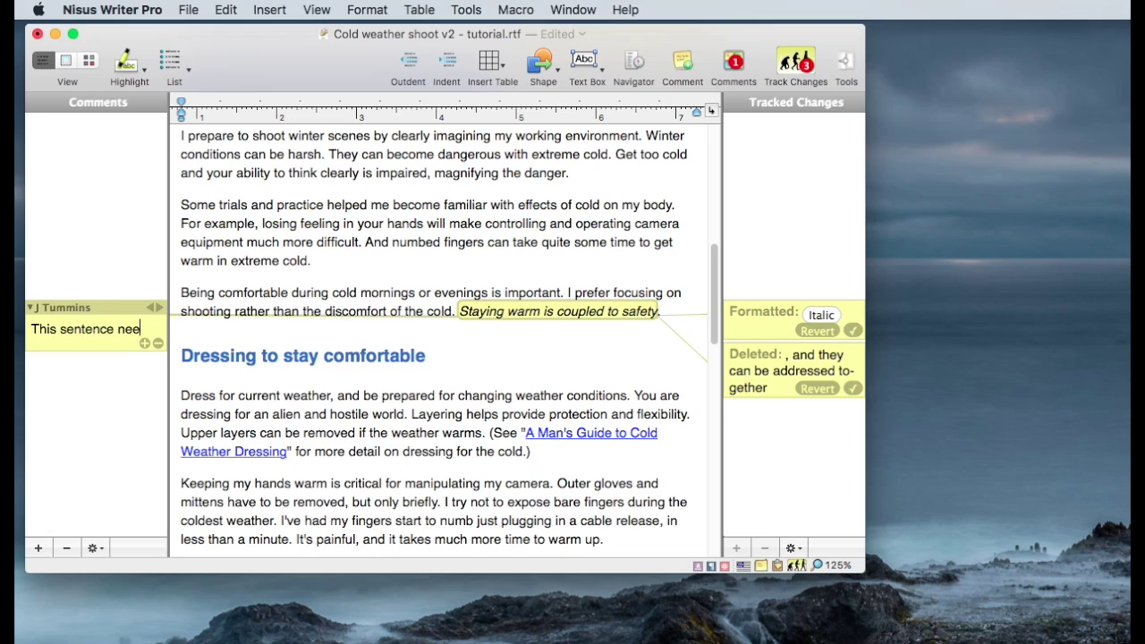
type("ds to be simp")
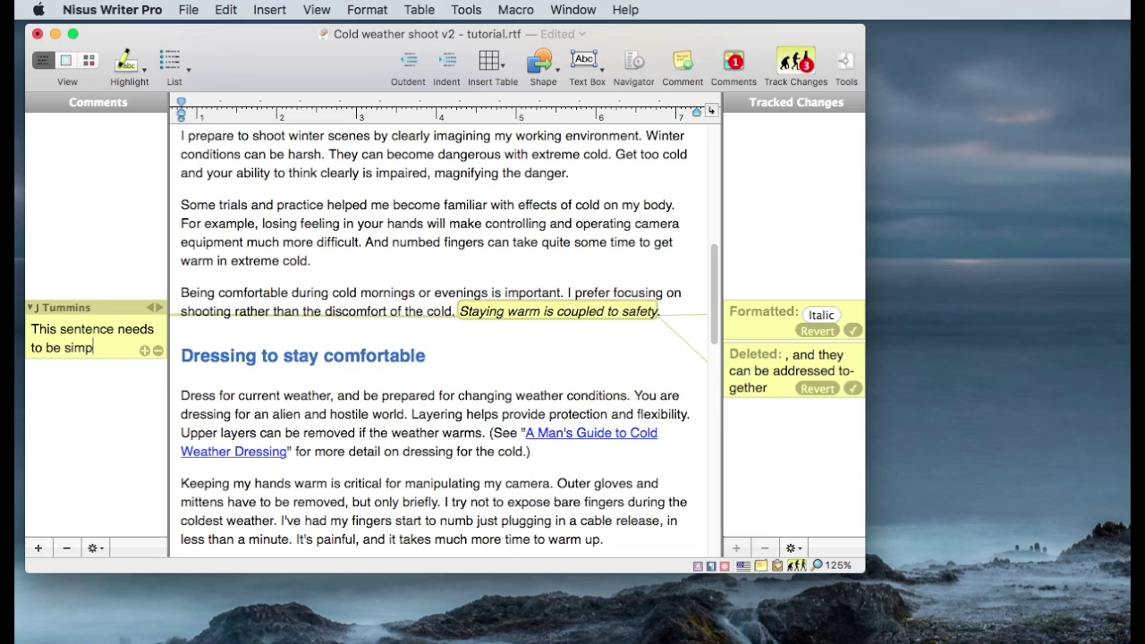
type("lified.")
- Close the document and save the changes made to it
left_click(39, 35)
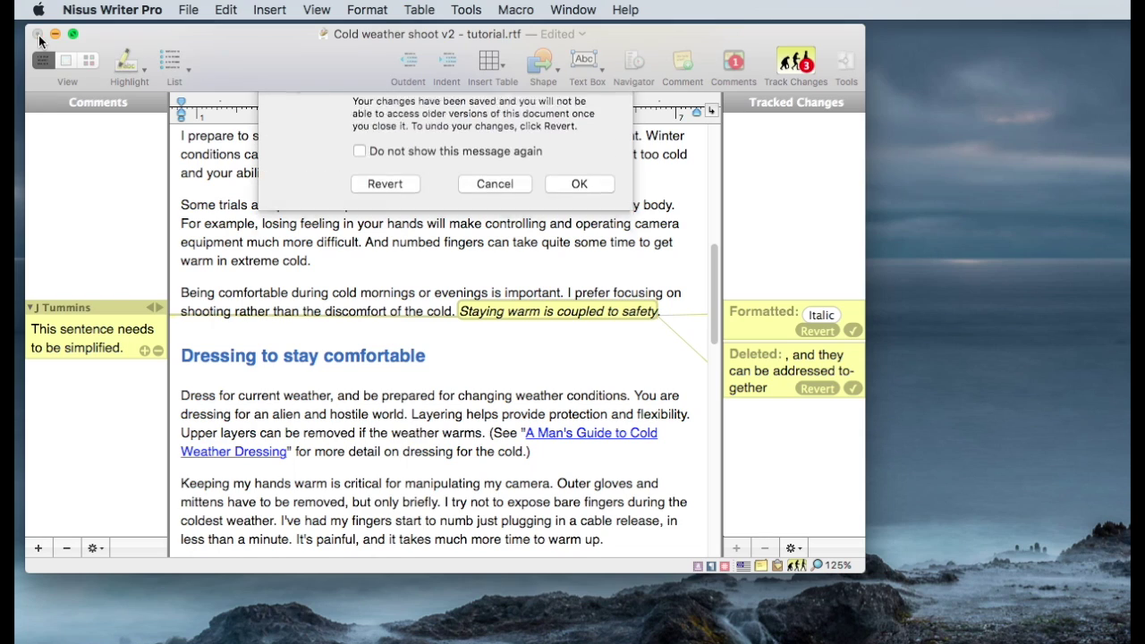
left_click(579, 248)
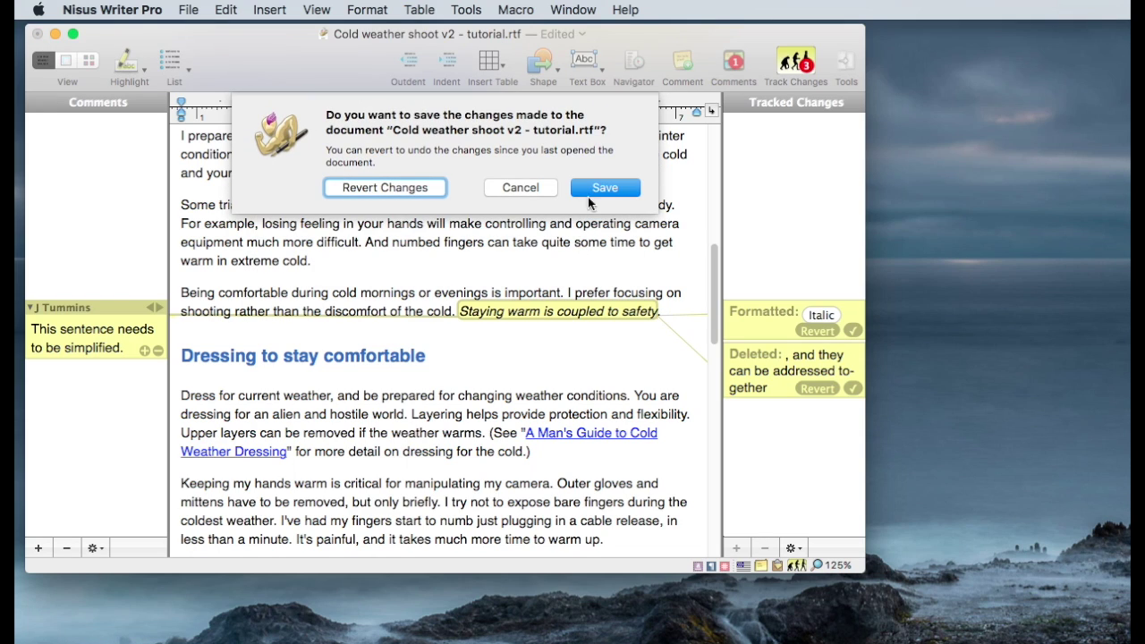
left_click(593, 188)
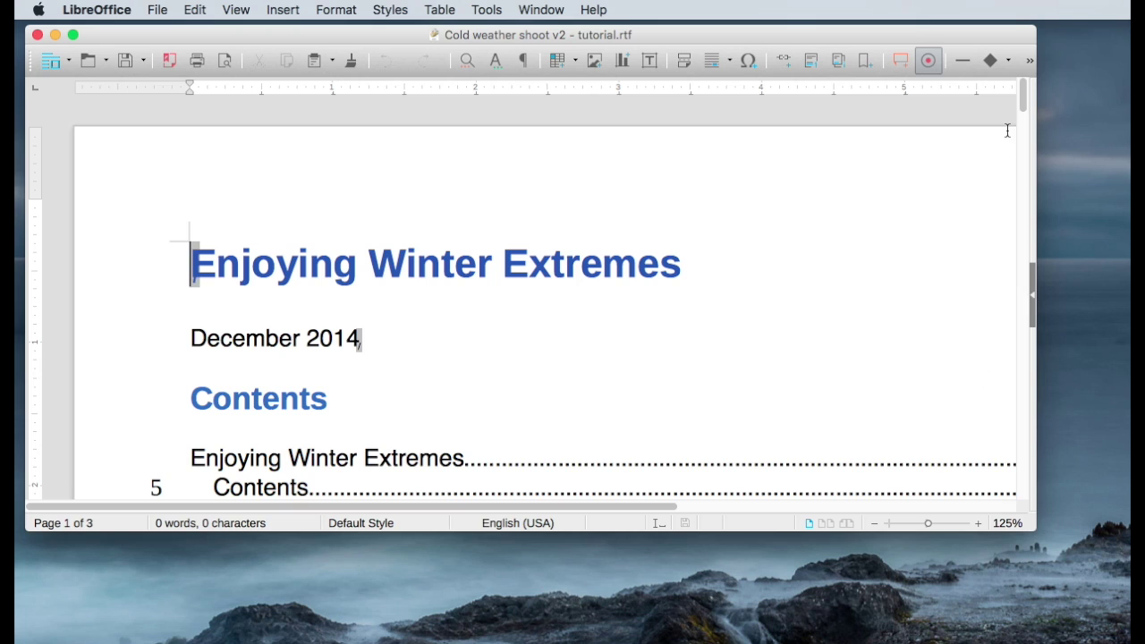
- In LibreOffice, zoom the same document out to 73% and examine the tracked edits and comment above the "Dressing to stay comfortable" heading
left_click_drag(929, 531, 910, 524)
scroll(893, 252, "down", 3)
scroll(892, 252, "down", 10)
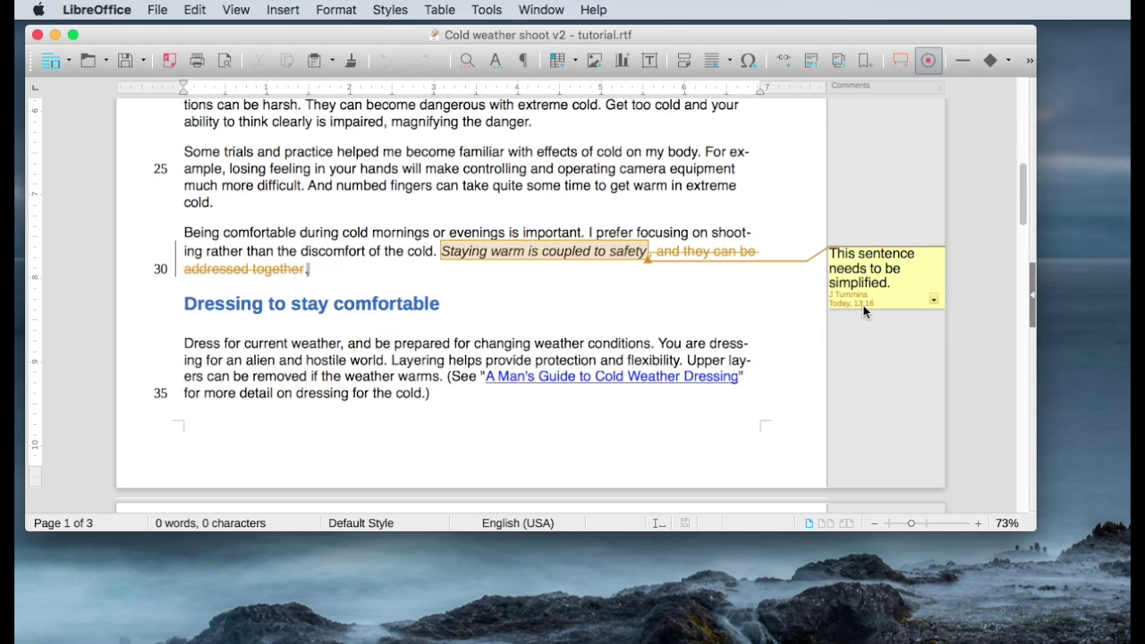
scroll(876, 343, "down", 1)
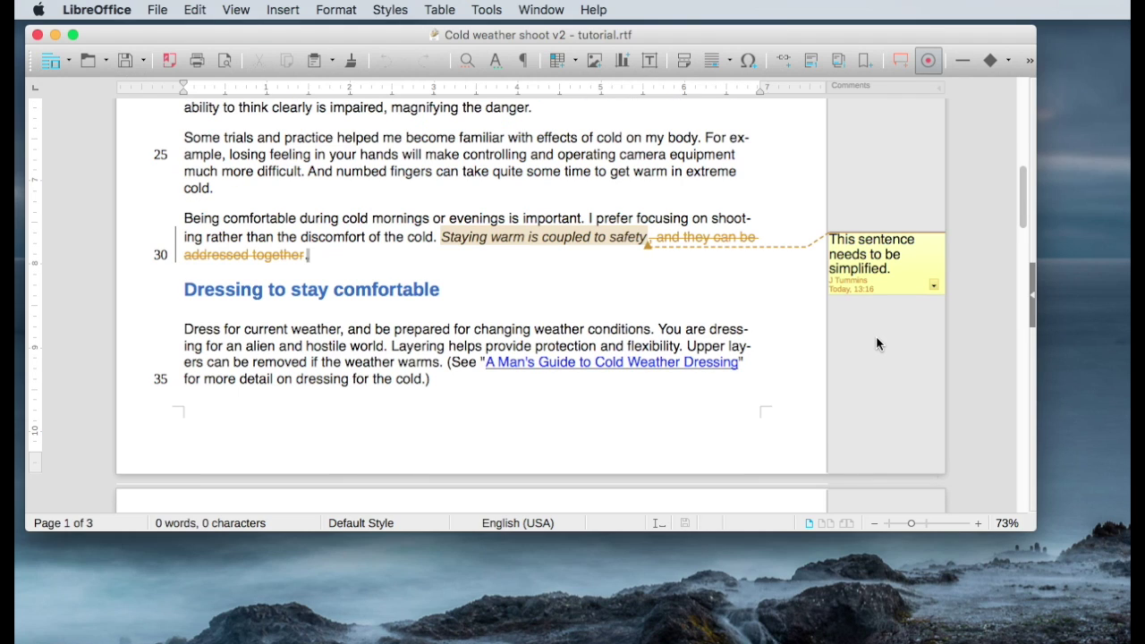
scroll(876, 343, "down", 7)
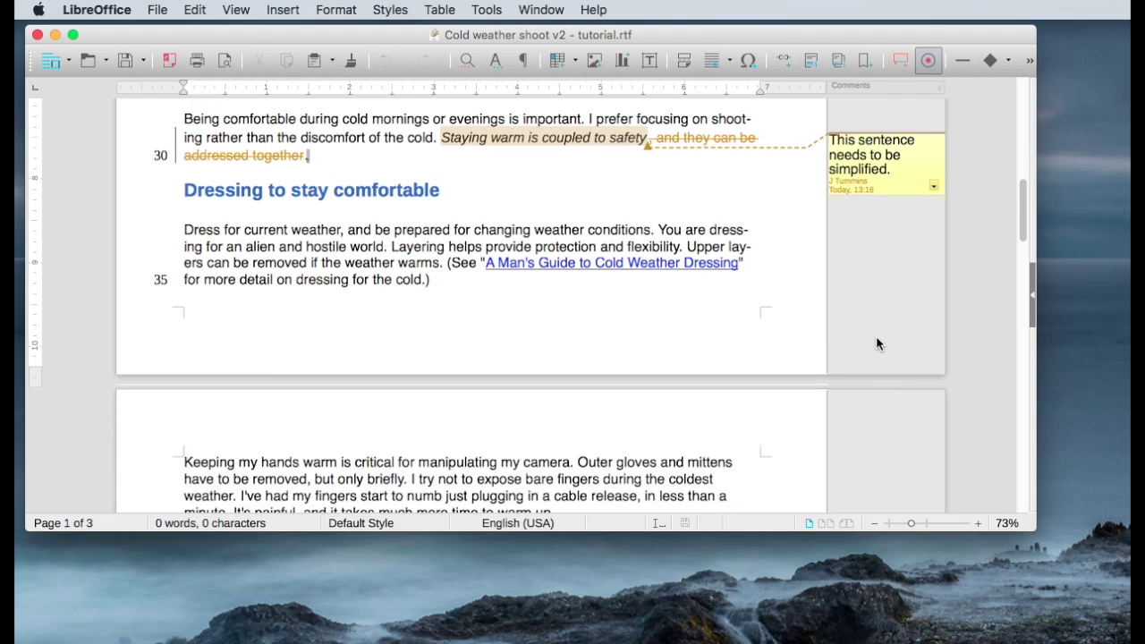
- Add the comment "This can also be simplified." to the "Weather Reference Sites" heading
scroll(877, 343, "down", 20)
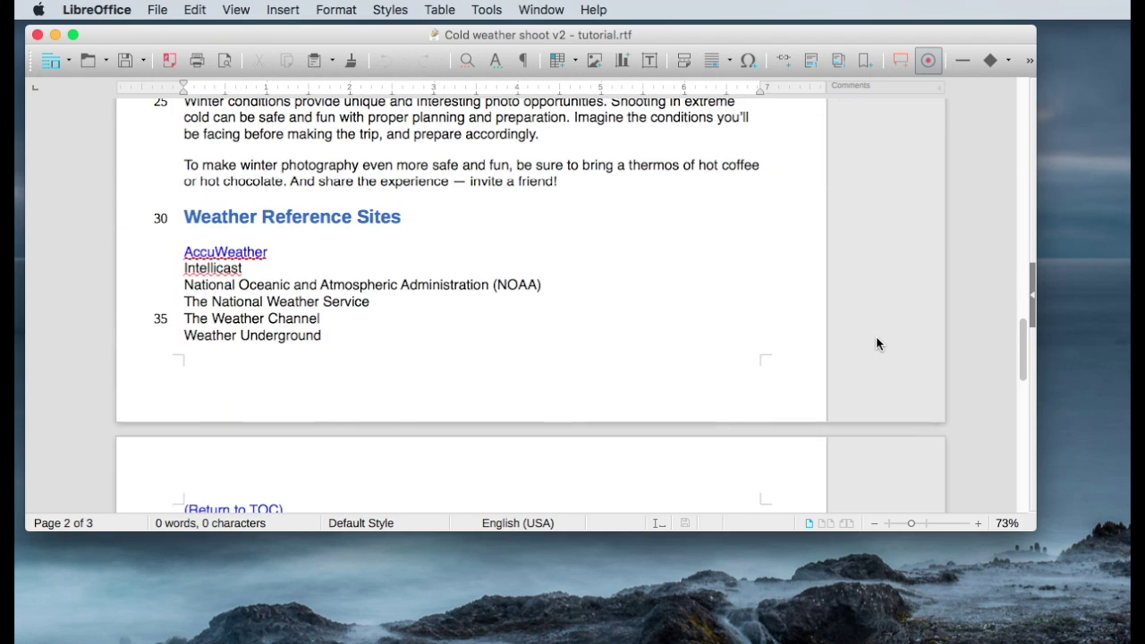
left_click_drag(400, 218, 184, 215)
left_click(416, 220)
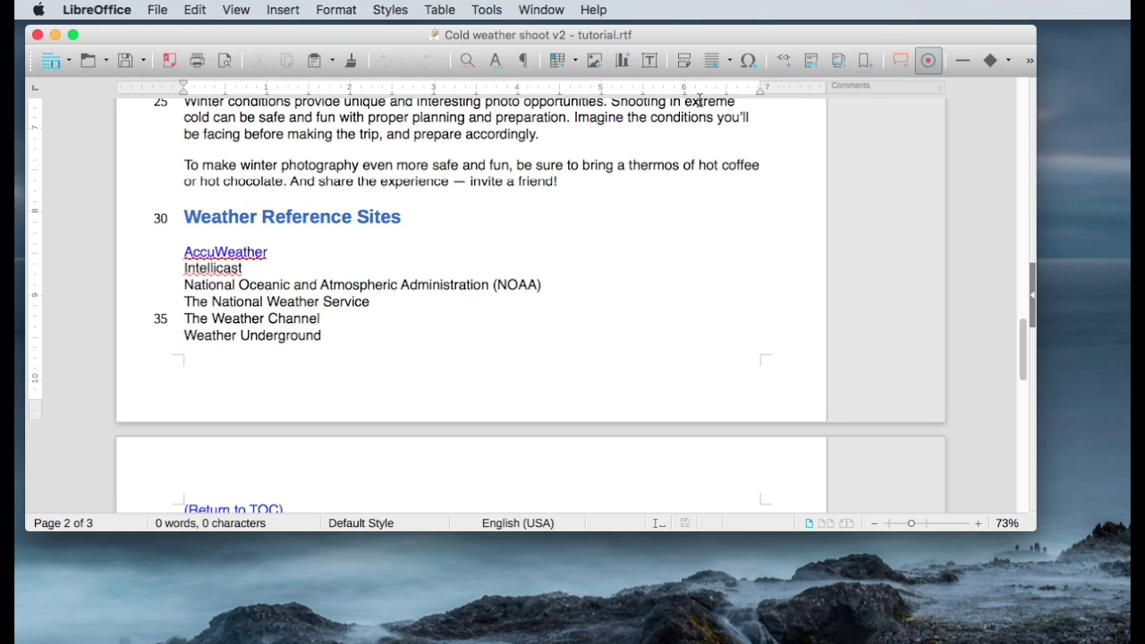
left_click(900, 62)
type("This")
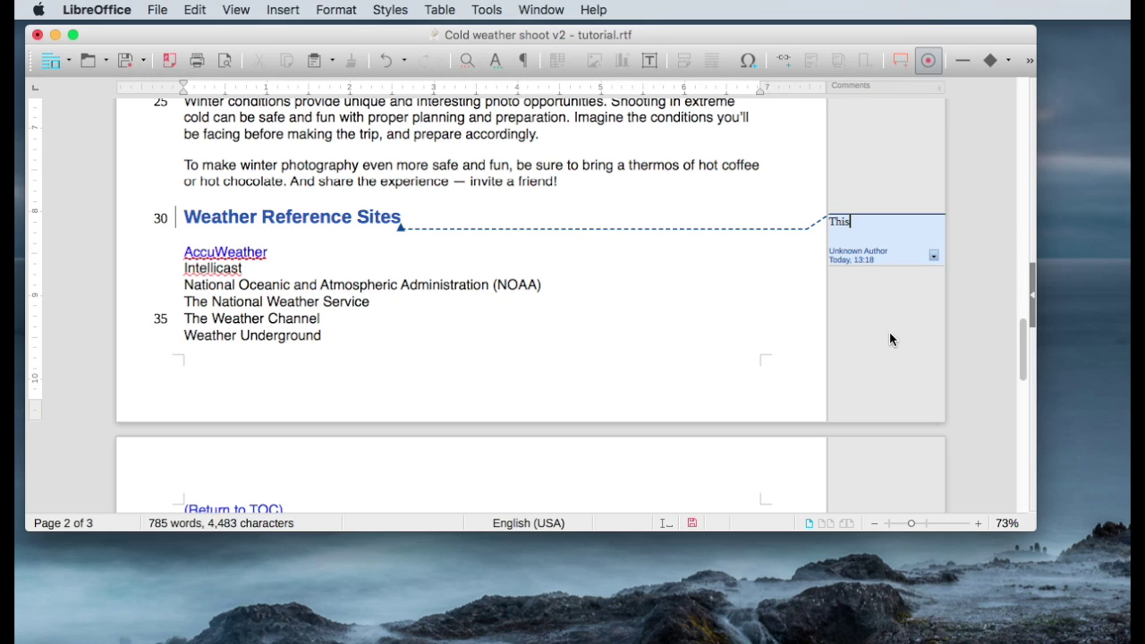
type(" can also ")
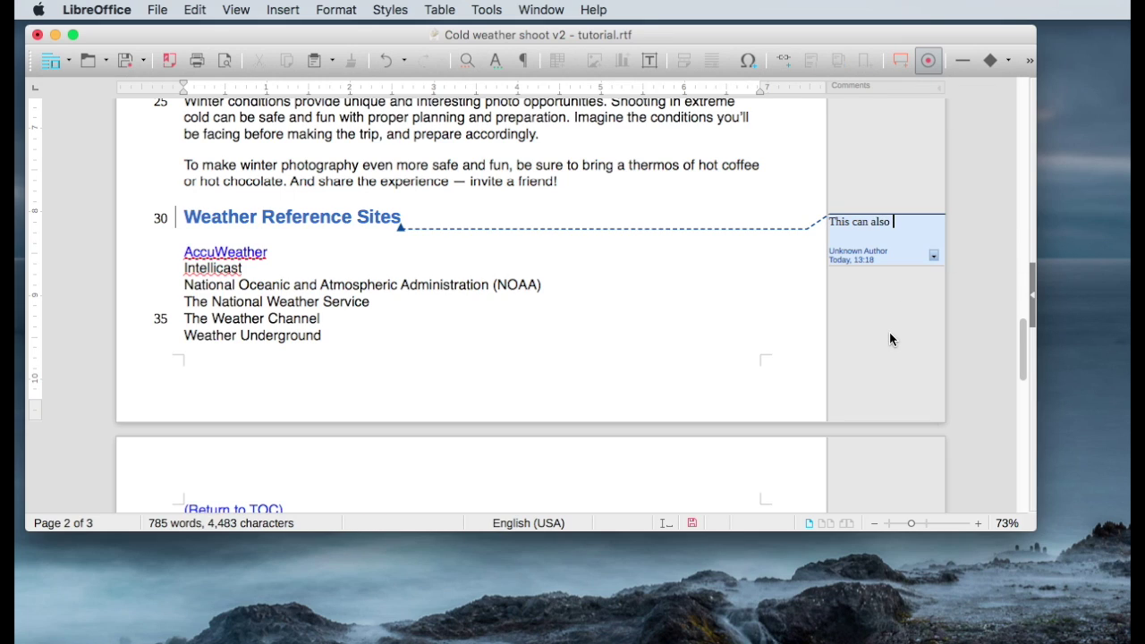
type("be simplified.")
- Add an "s" to "Reference" and delete the word "Sites" in the "Weather Reference Sites" heading as tracked edits
mouse_move(371, 211)
left_click(353, 216)
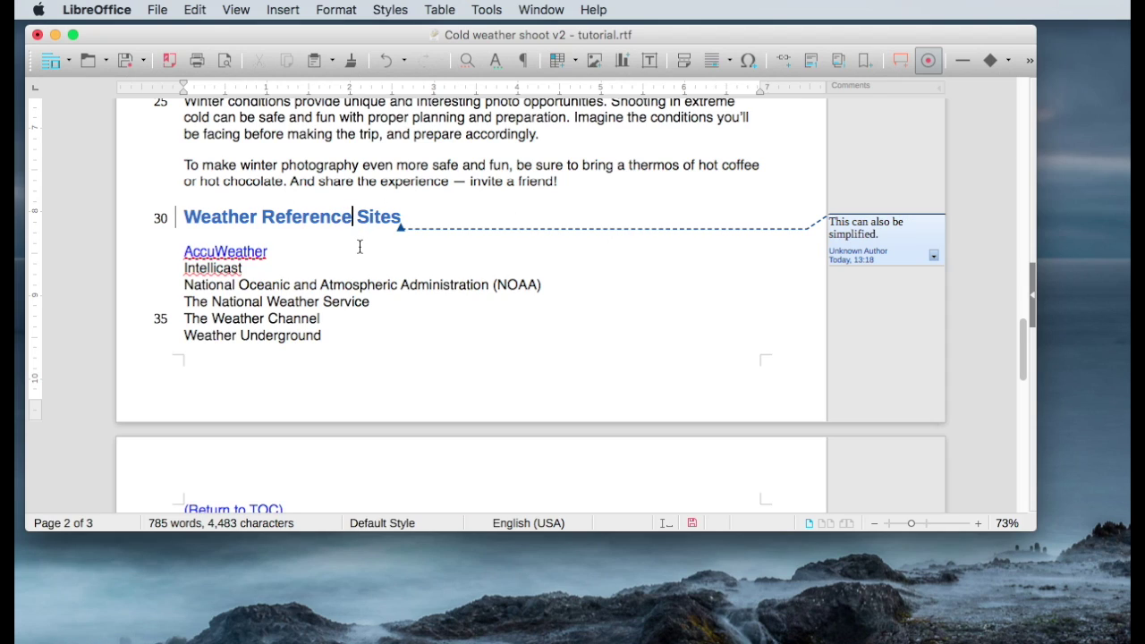
type("s")
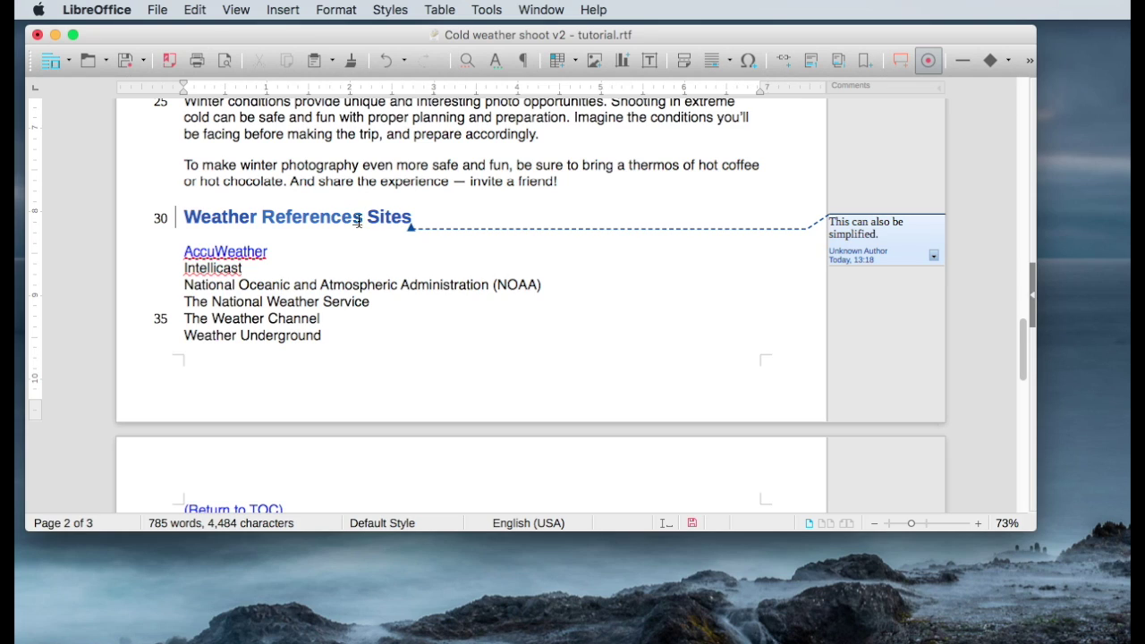
left_click(377, 217)
double_click(376, 217)
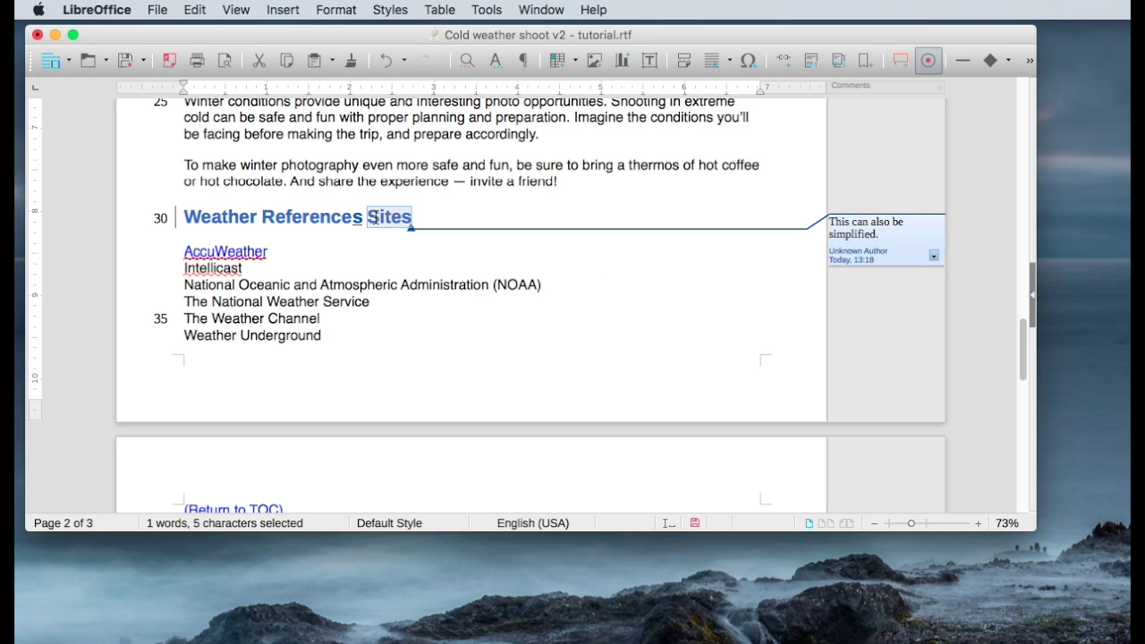
key("Delete")
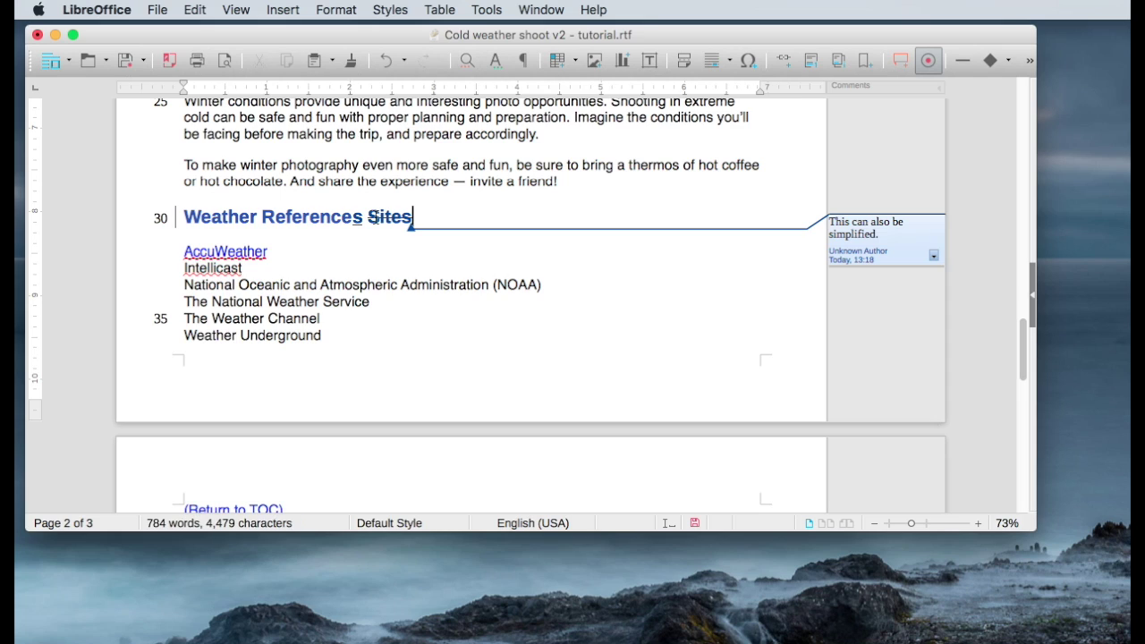
- Add the comment "Are all of these really needed?" to the list of weather sites from AccuWeather to Weather Underground
left_click_drag(343, 335, 178, 253)
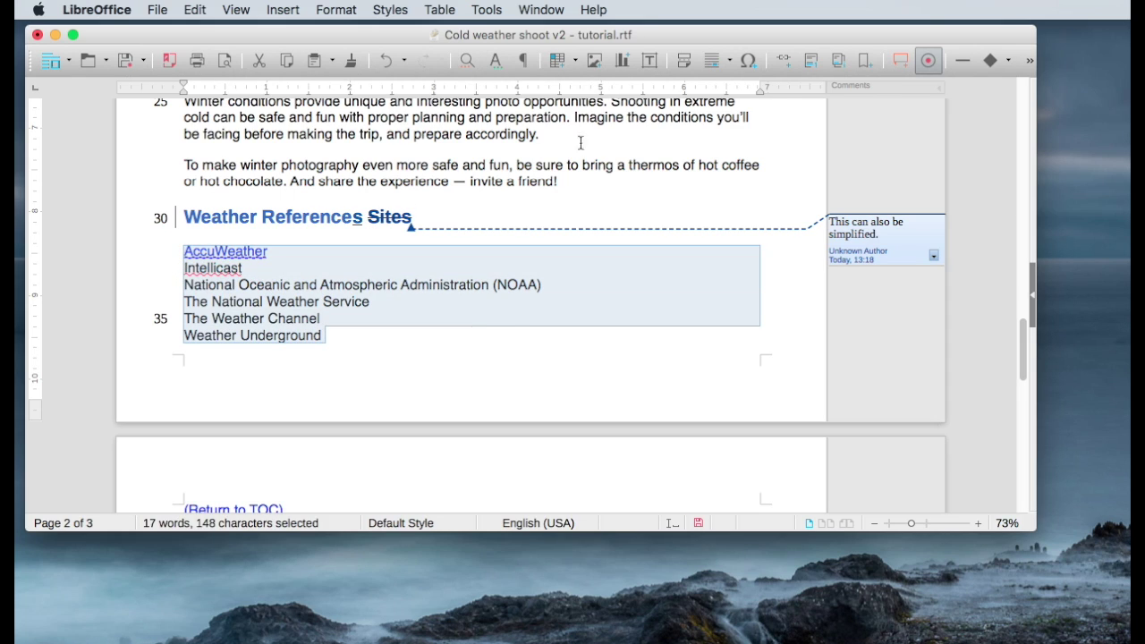
left_click(900, 67)
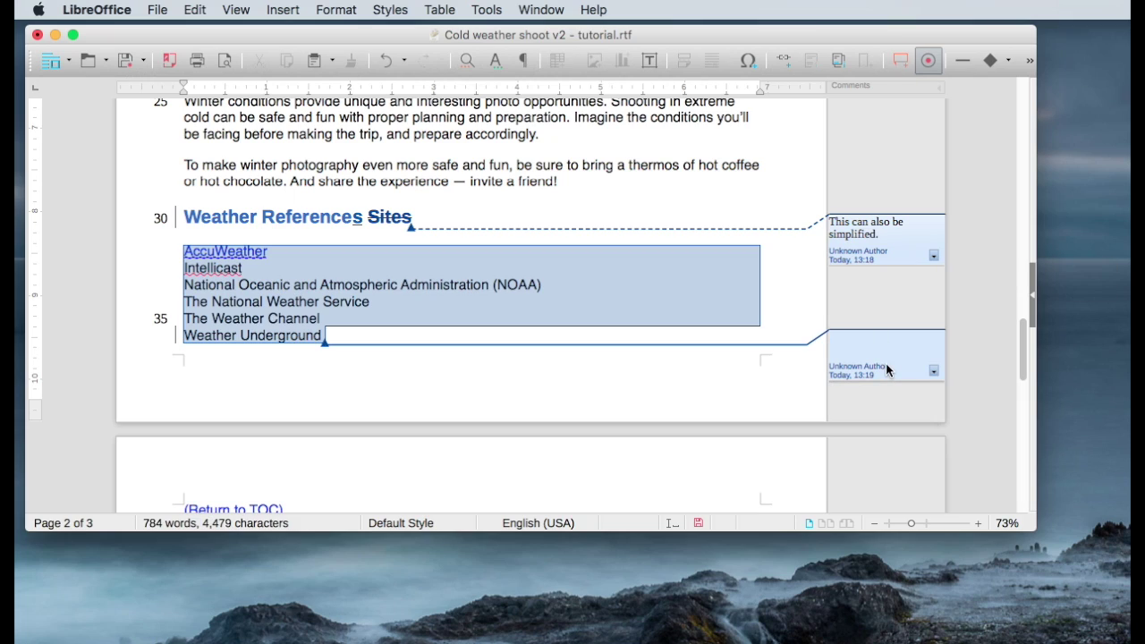
type("Are")
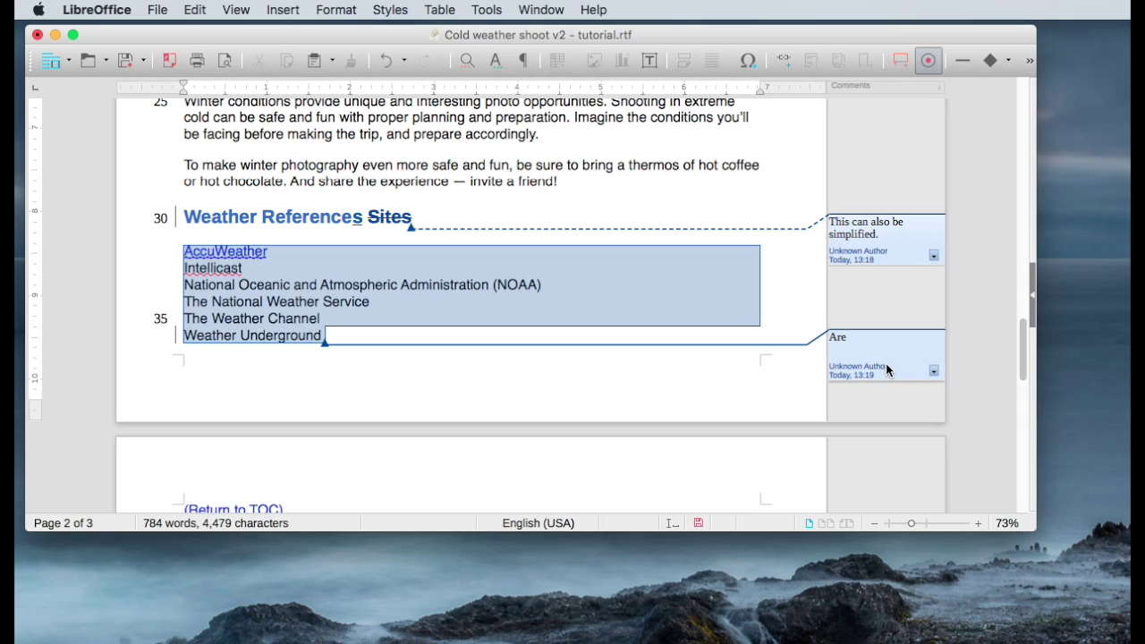
type(" all of these really needed")
key("Escape")
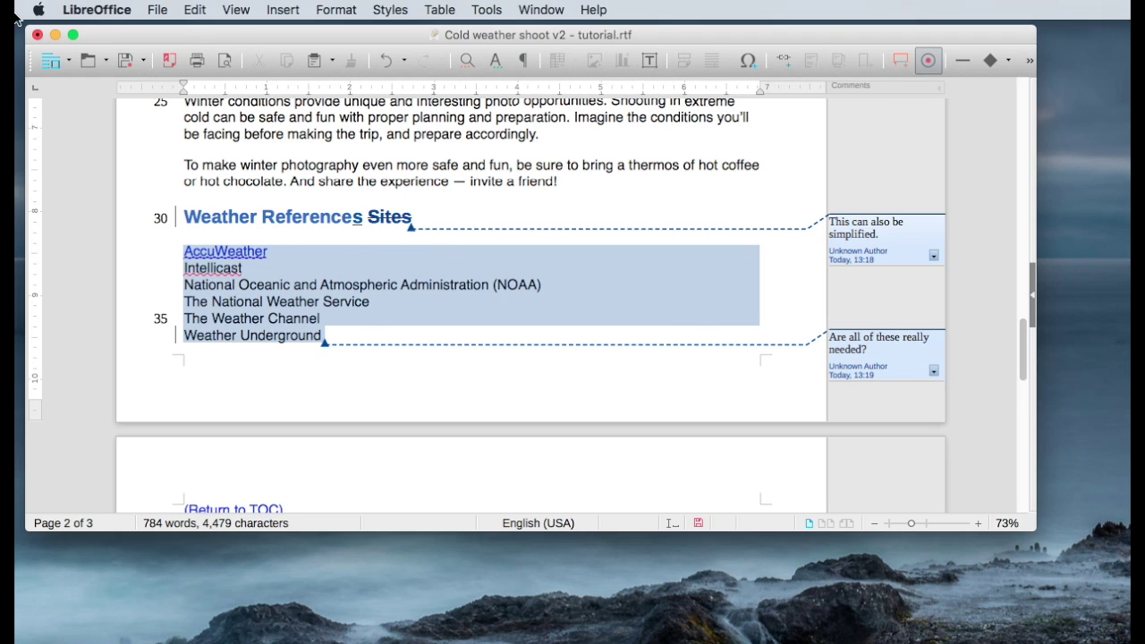
- Close the document and save its changes in Rich Text Format
left_click(37, 35)
left_click(663, 327)
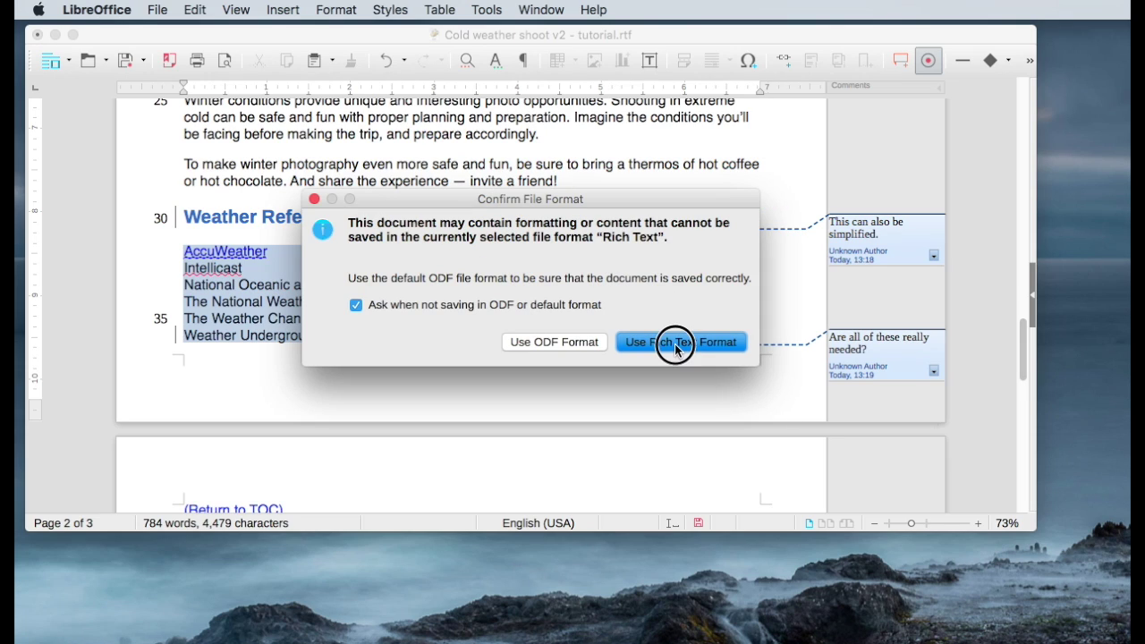
left_click(697, 345)
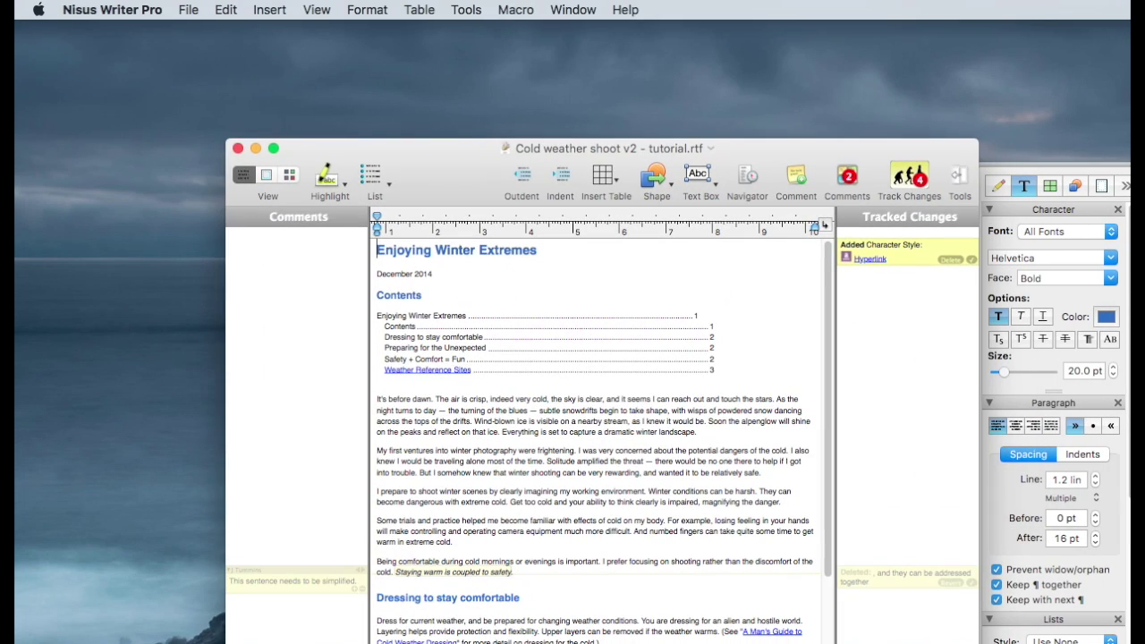
- In Nisus Writer Pro, fit the document window on screen at 125% zoom and delete the tracked addition of the Hyperlink character style
left_click_drag(461, 160, 265, 42)
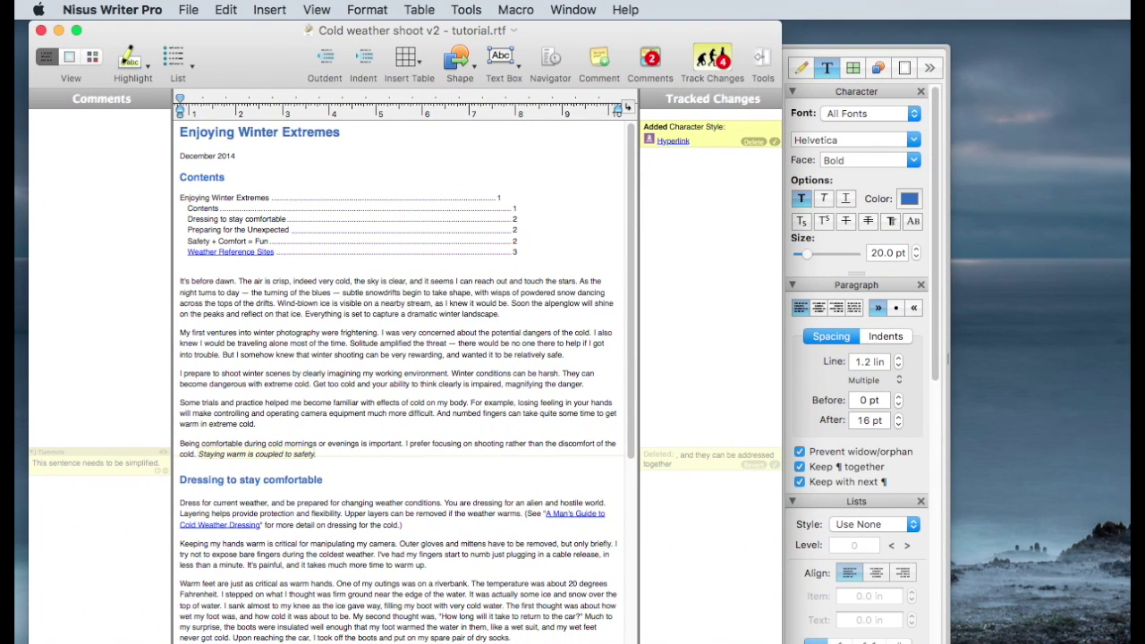
left_click_drag(781, 636, 864, 567)
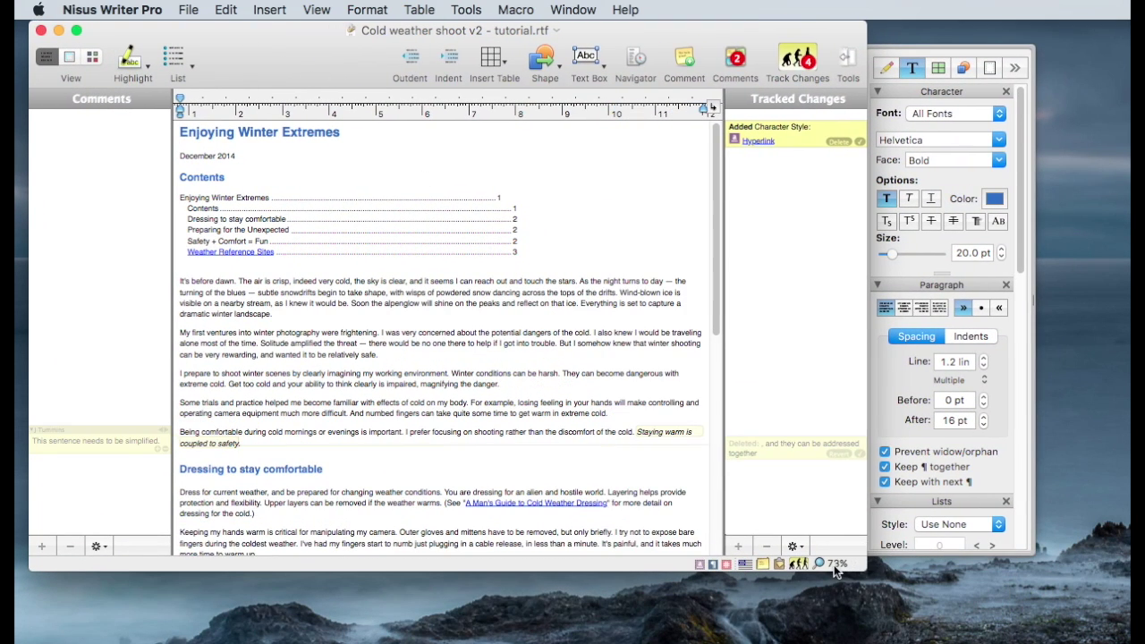
left_click(835, 565)
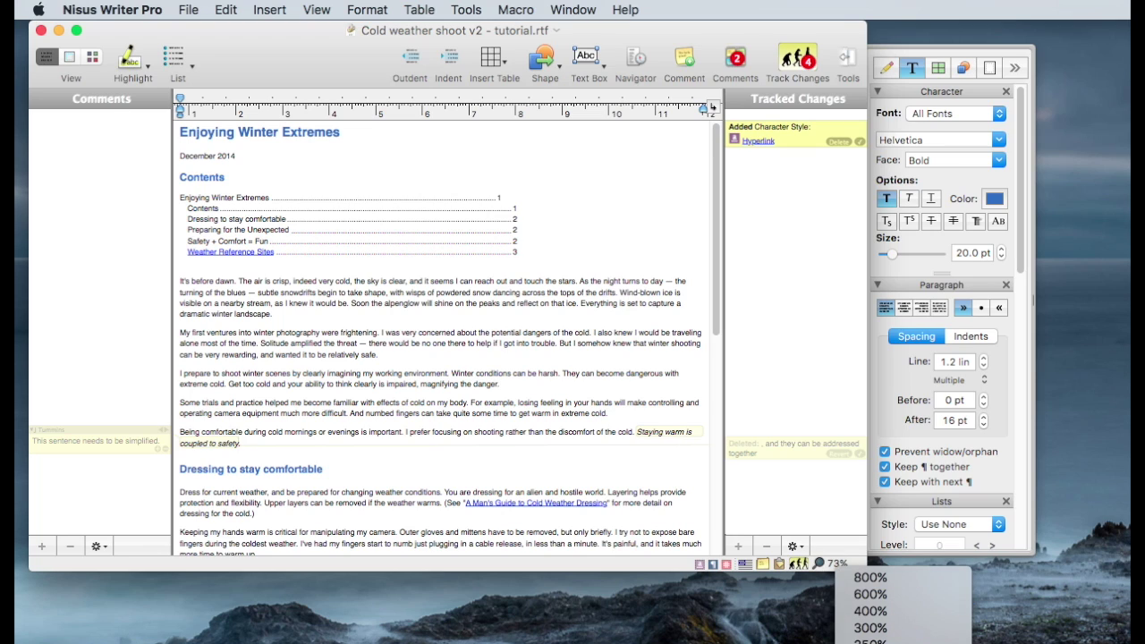
left_click(850, 613)
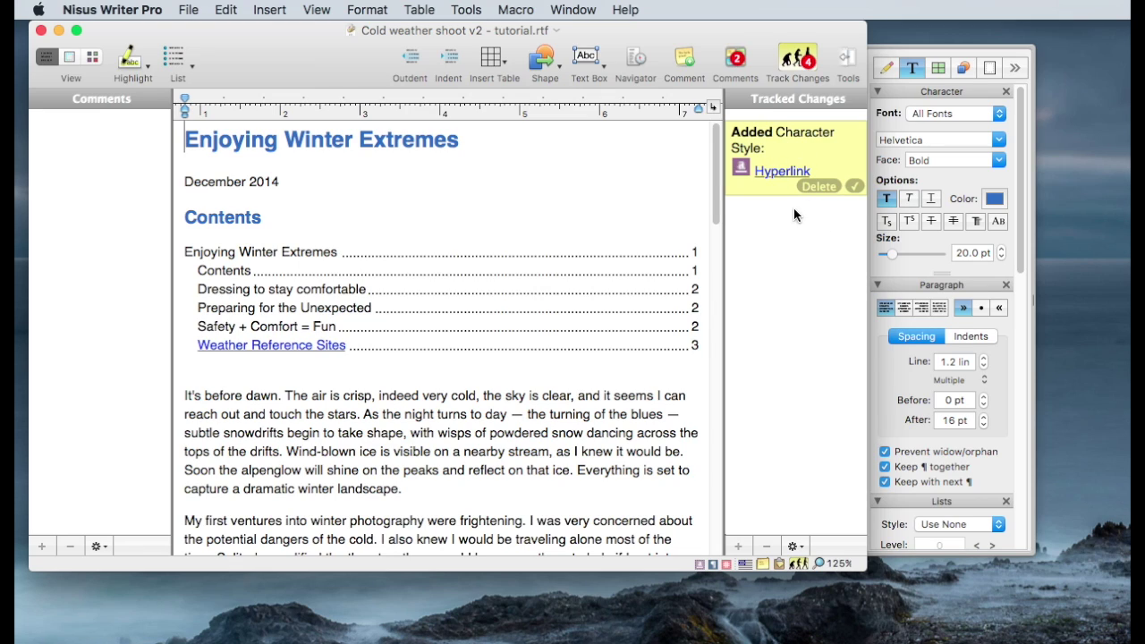
left_click(816, 186)
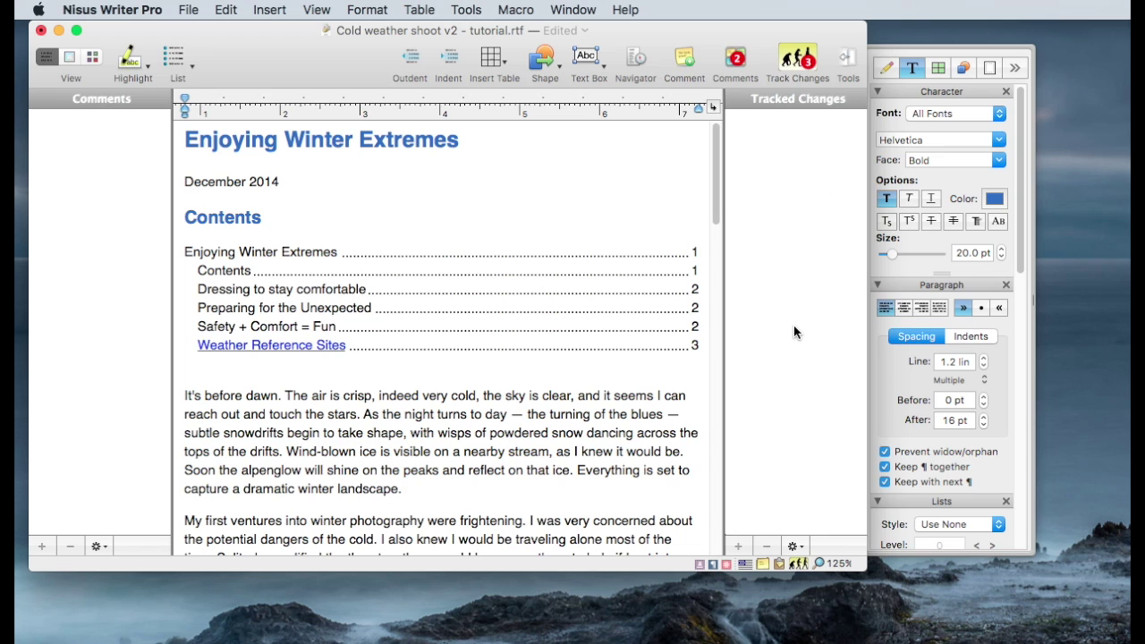
- Examine the comments and tracked changes from the "Staying warm is coupled to safety" sentence to the weather site list
scroll(793, 332, "down", 10)
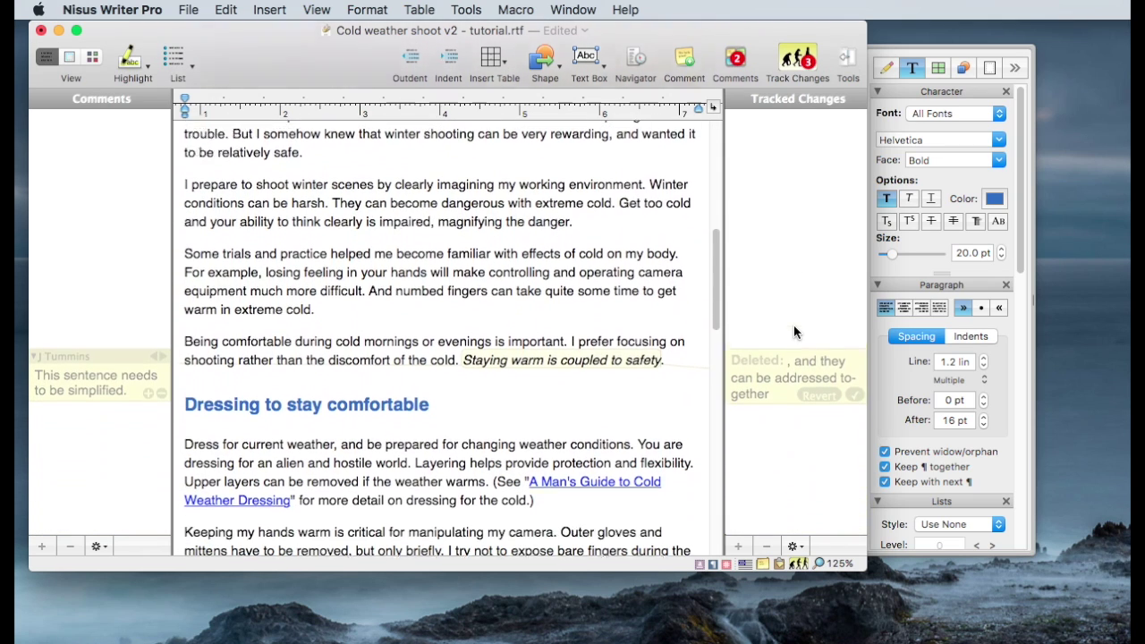
scroll(793, 332, "down", 1)
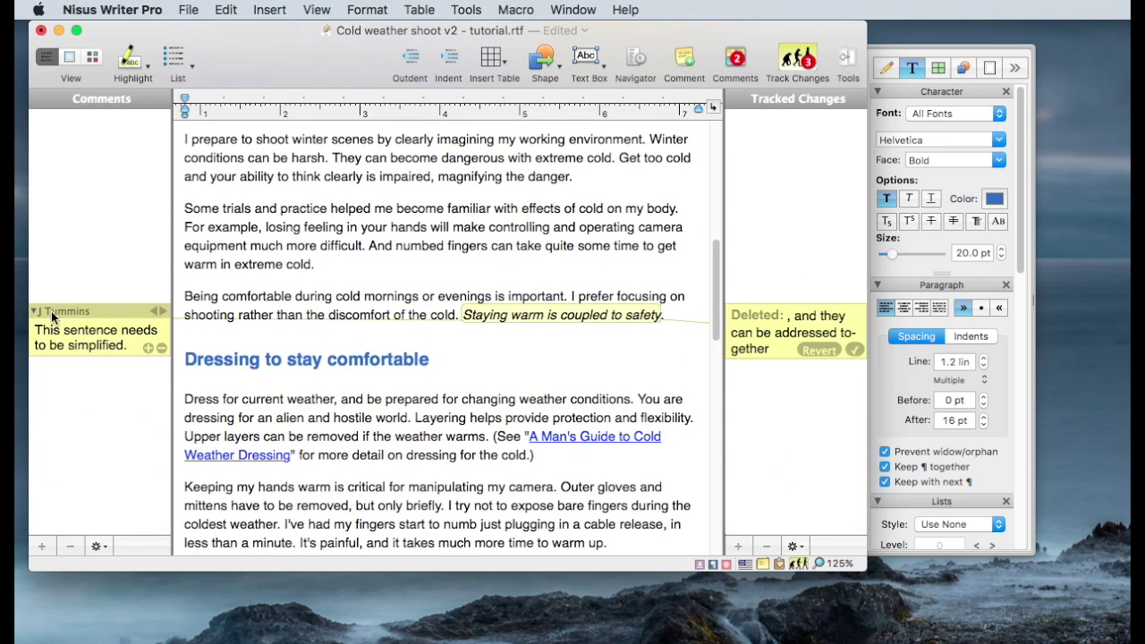
scroll(783, 395, "down", 1)
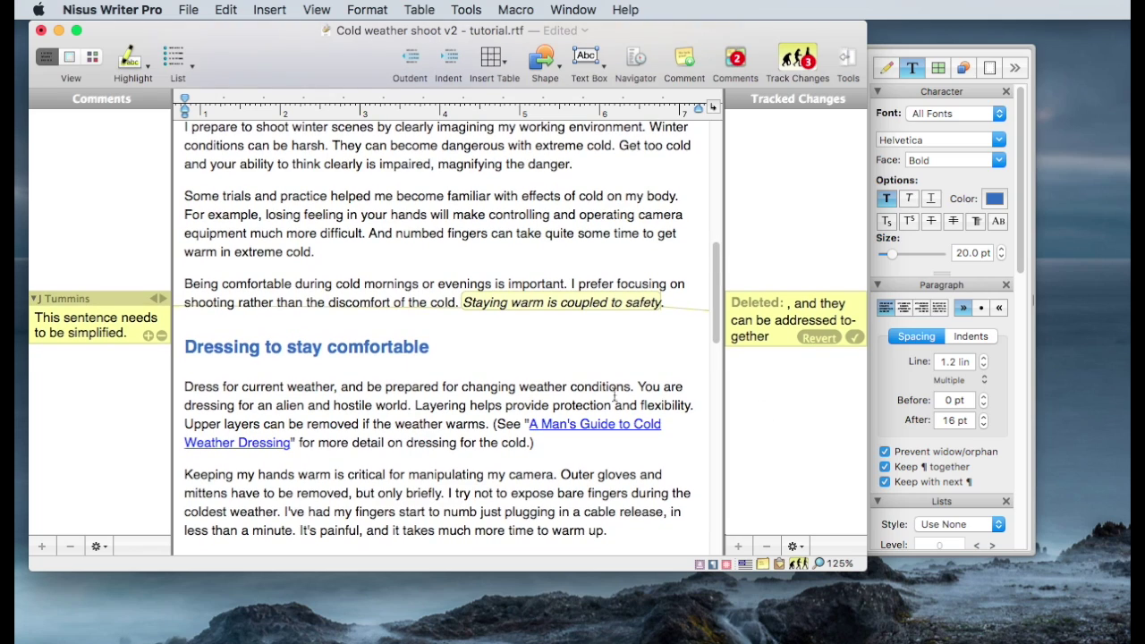
scroll(802, 412, "down", 4)
scroll(802, 411, "down", 10)
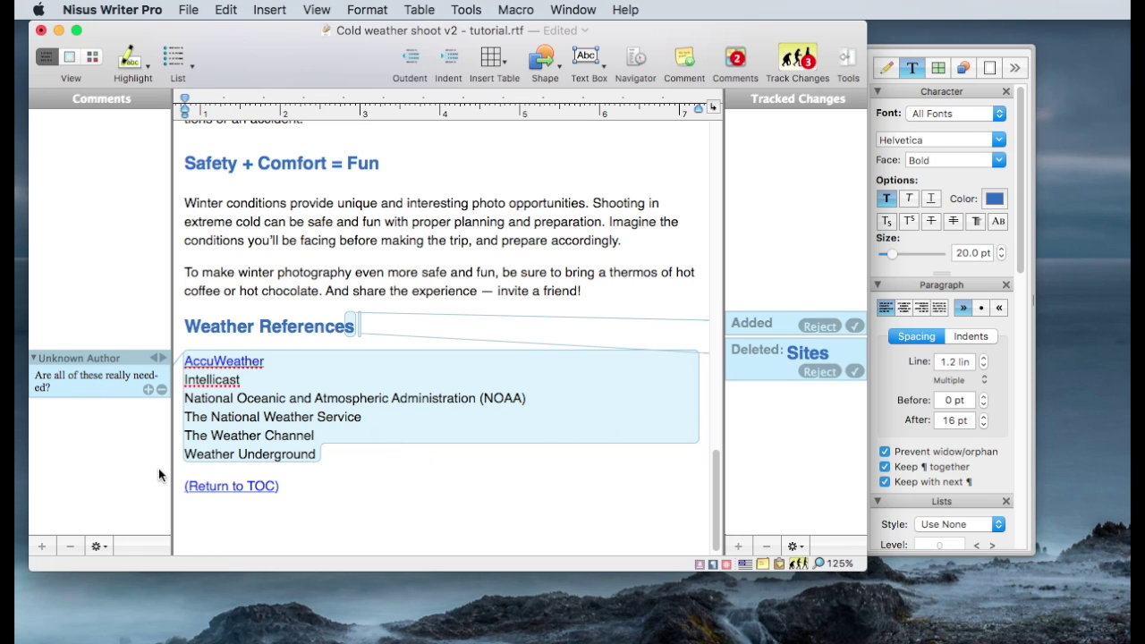
scroll(424, 325, "up", 15)
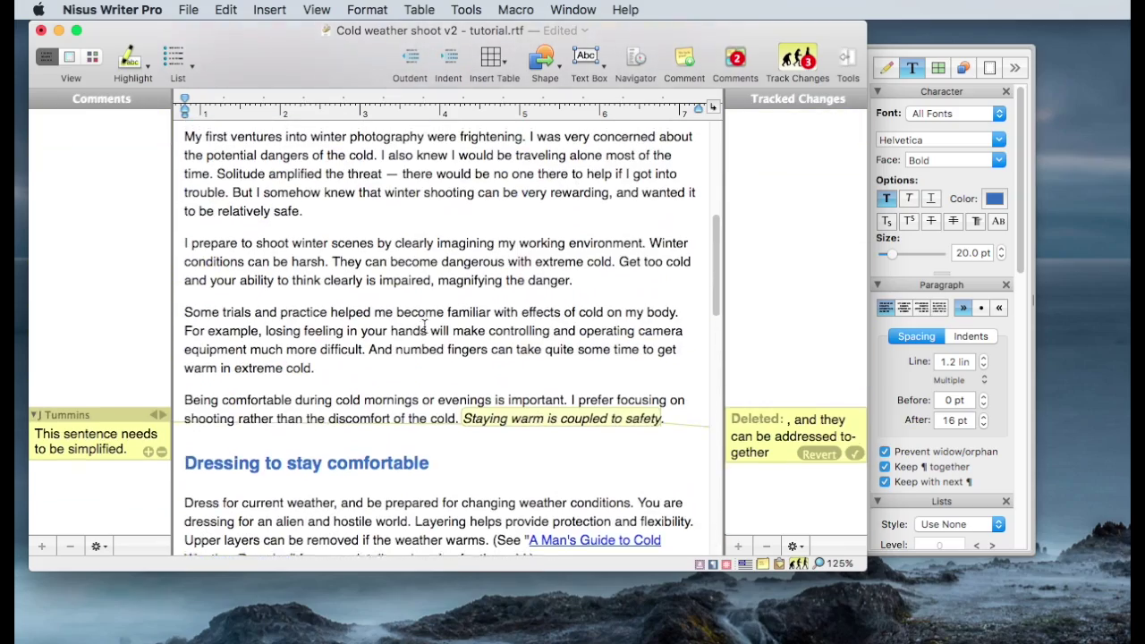
scroll(423, 326, "down", 3)
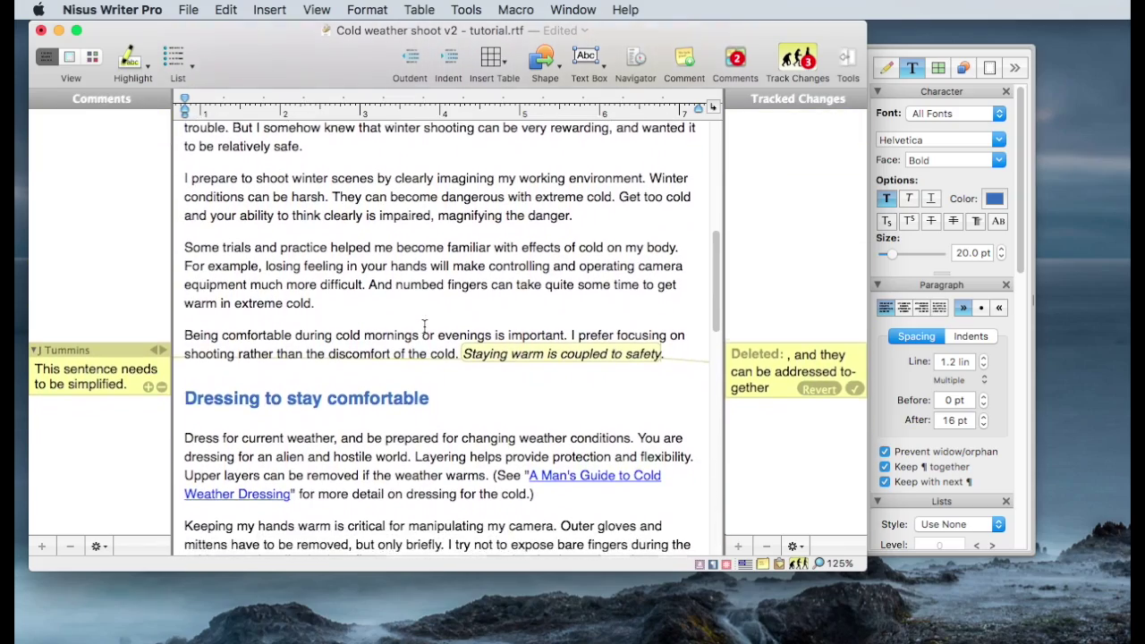
scroll(424, 325, "down", 20)
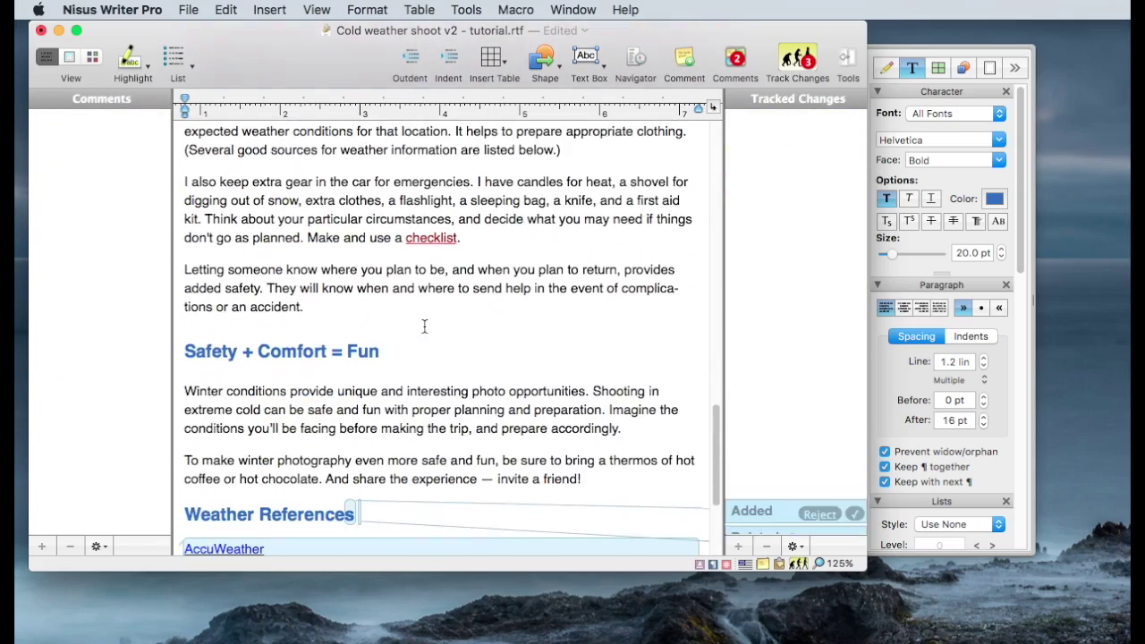
scroll(424, 325, "down", 7)
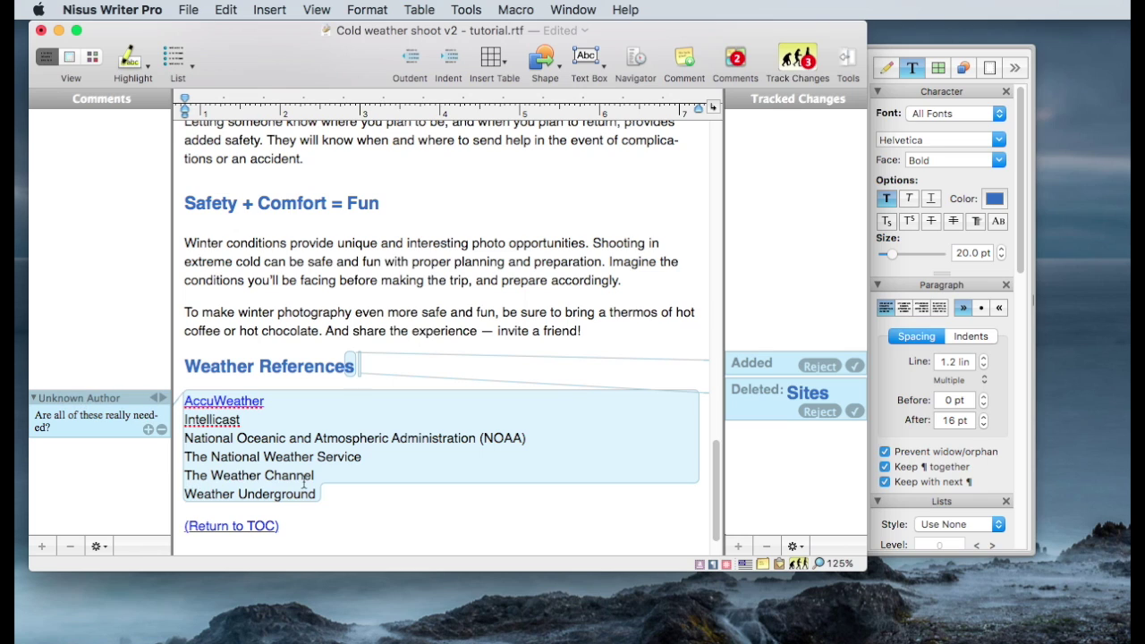
scroll(603, 459, "up", 1)
scroll(604, 458, "down", 3)
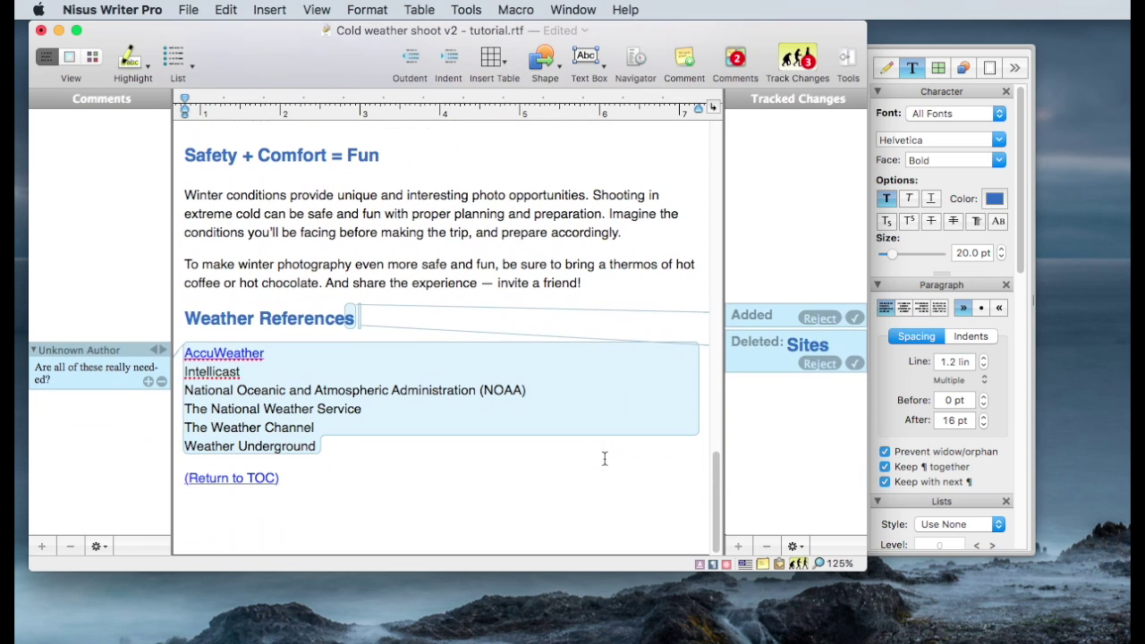
- Remove the comment on the weather site list and accept both tracked edits in the heading above it
left_click(162, 384)
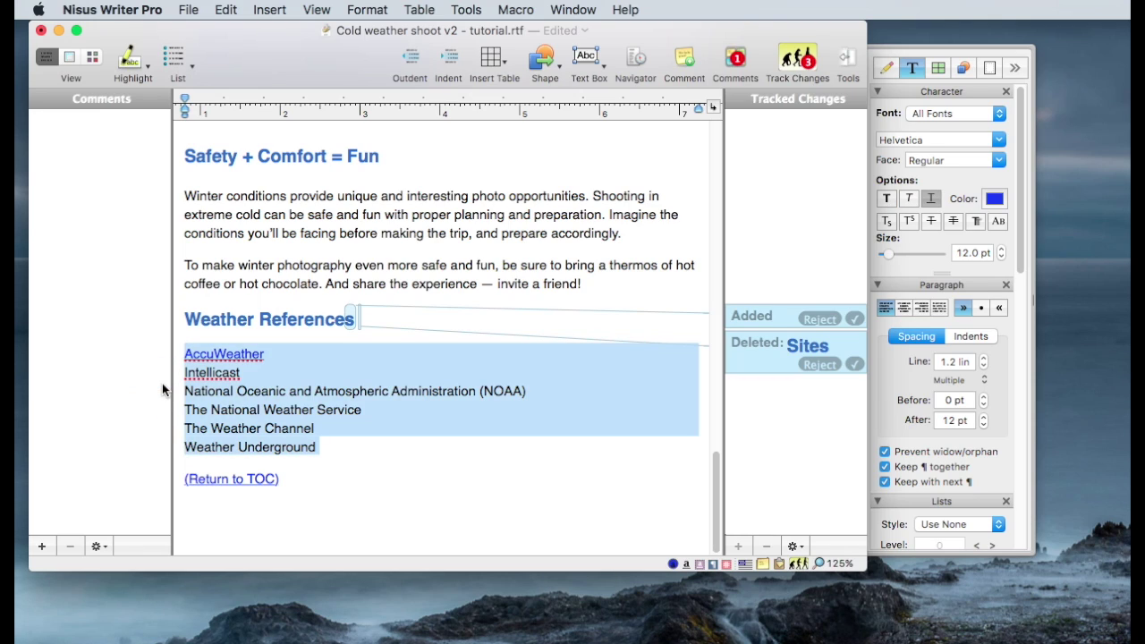
left_click(444, 499)
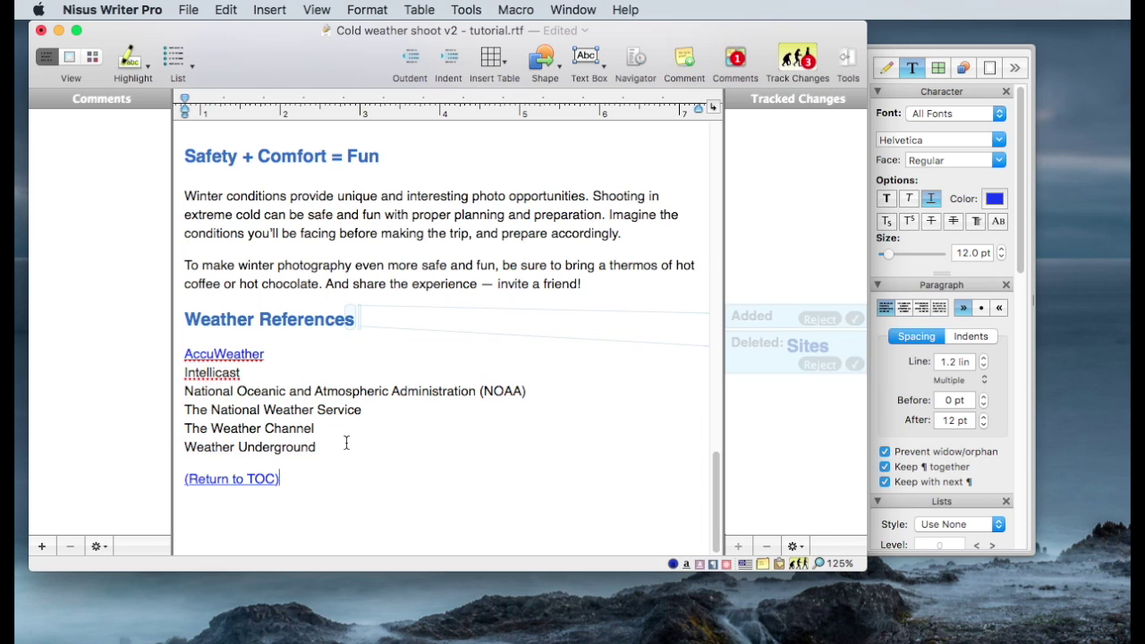
left_click(517, 371)
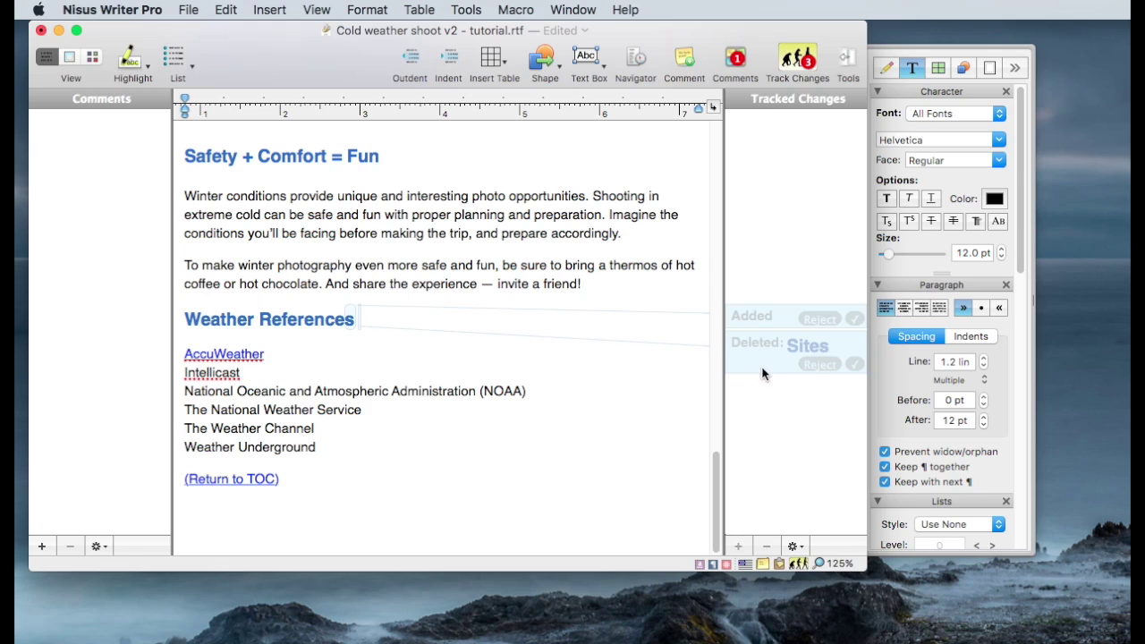
left_click(853, 367)
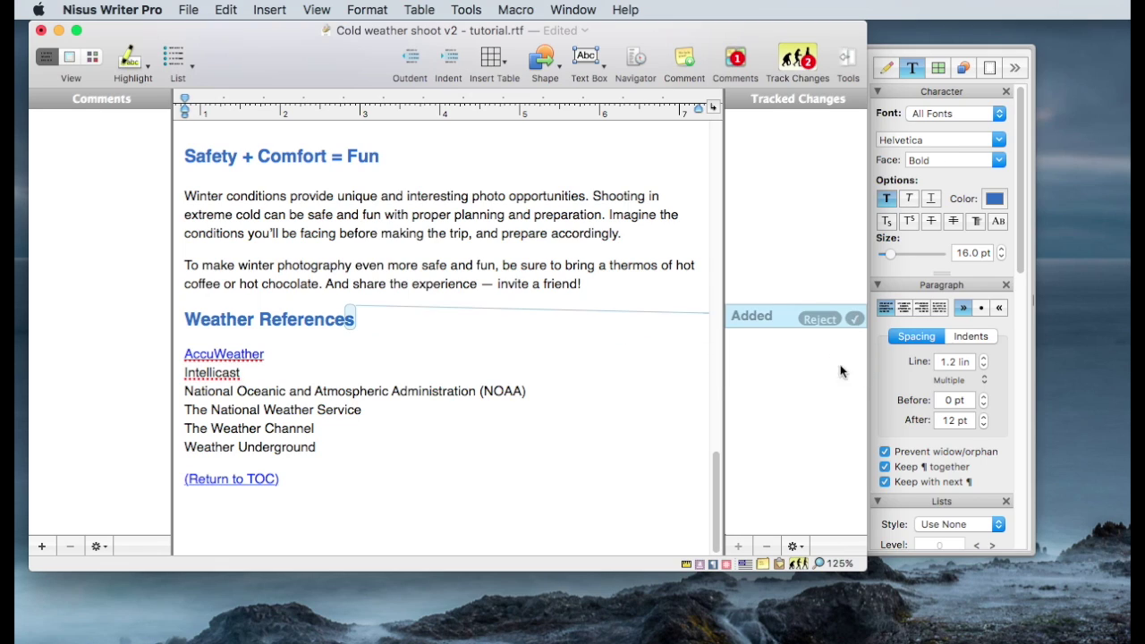
left_click(856, 321)
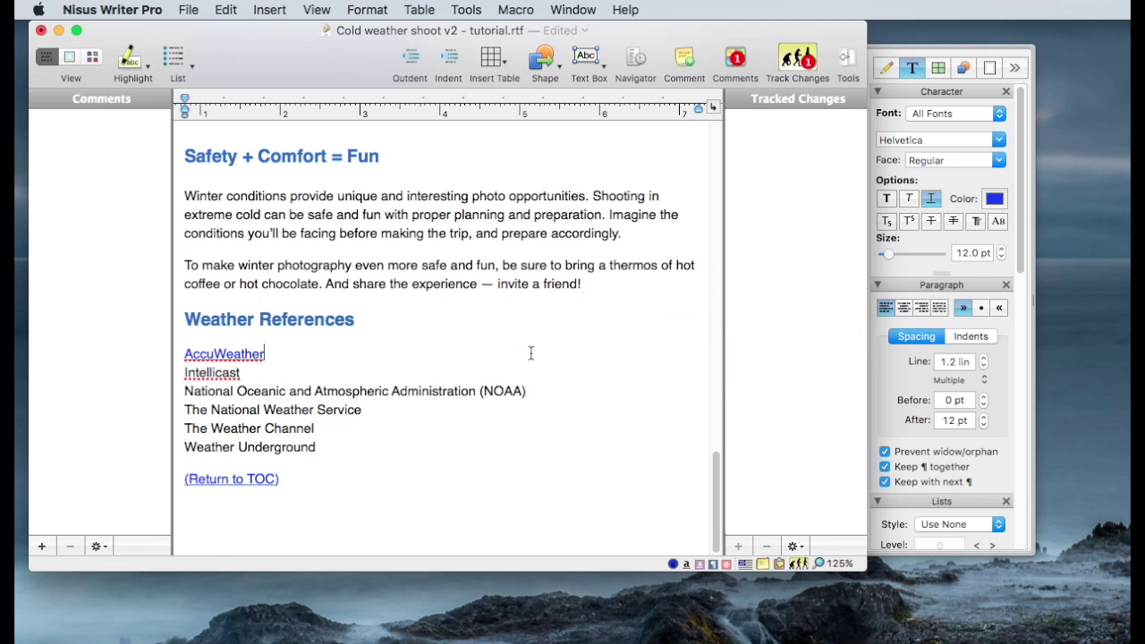
- Remove the comment on the "Staying warm is coupled to safety" sentence and accept the tracked deletion in that sentence
scroll(436, 317, "up", 15)
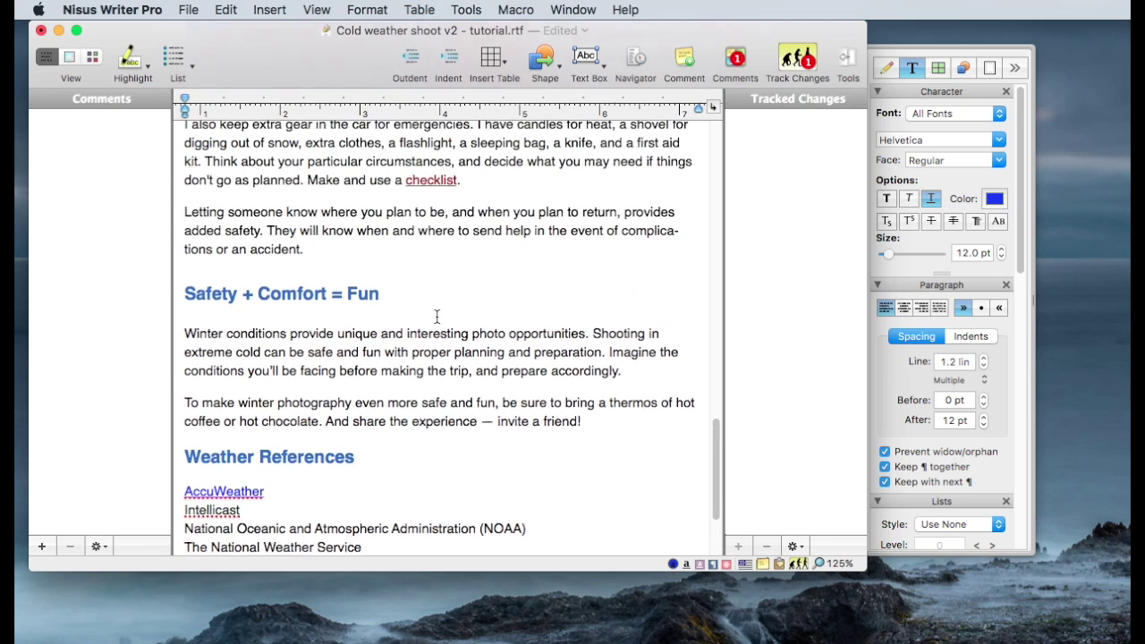
scroll(436, 316, "up", 3)
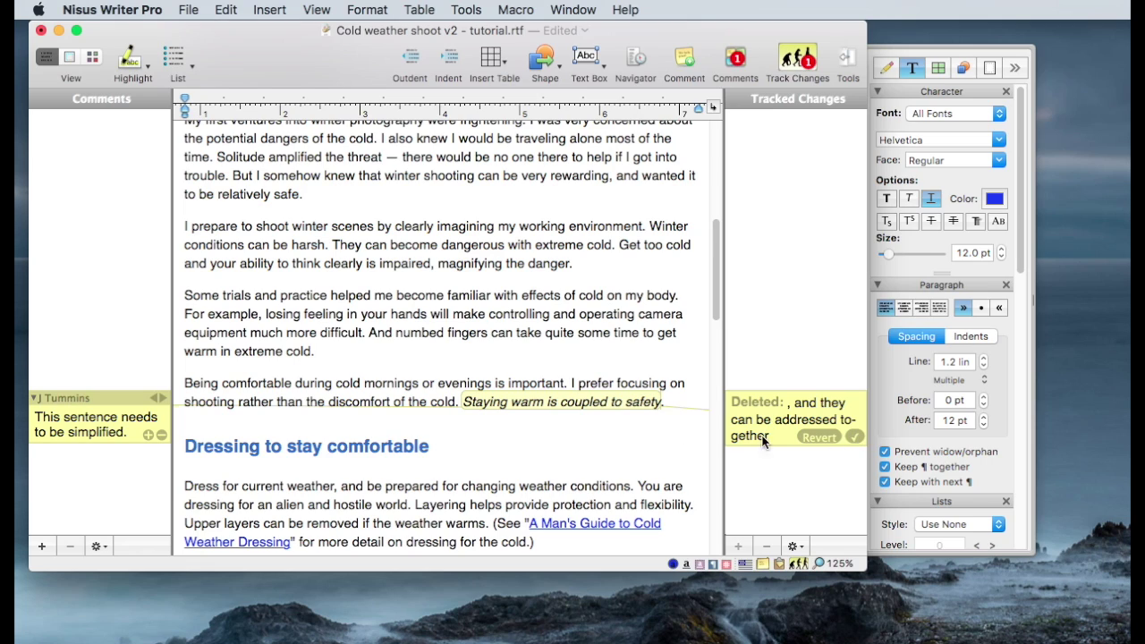
left_click(162, 435)
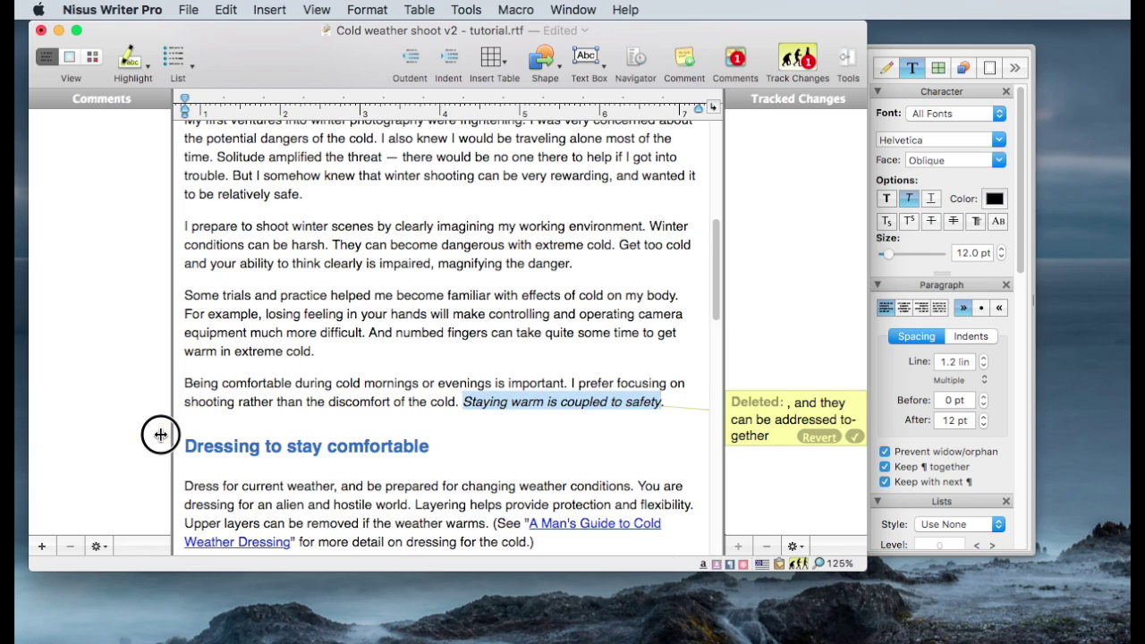
left_click(854, 436)
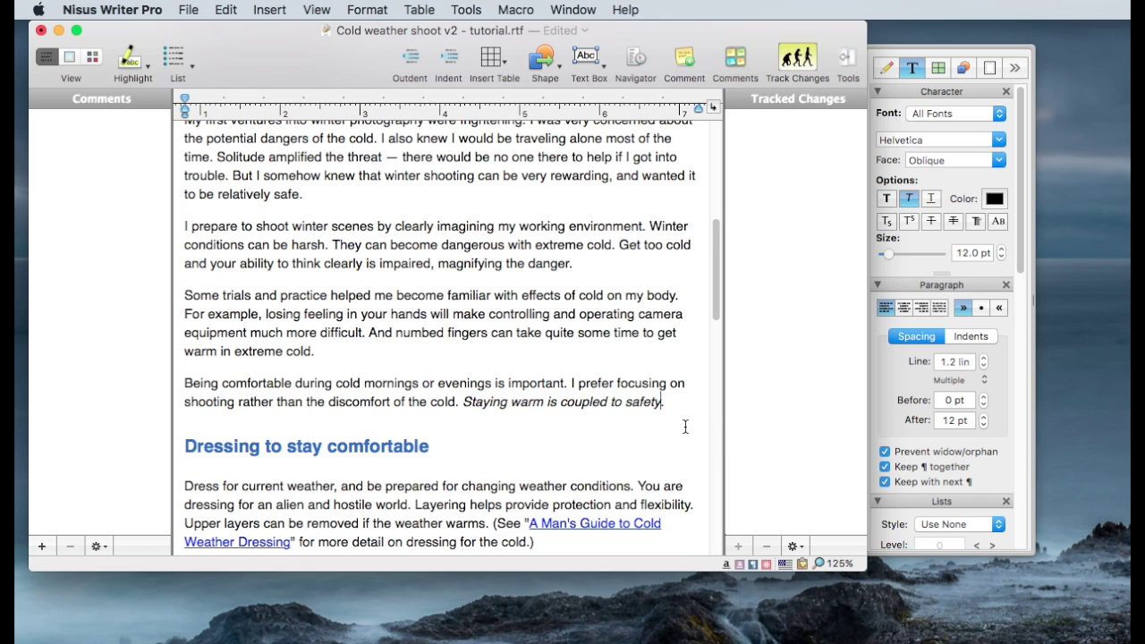
- Check the document from "Dressing to stay comfortable" to "Safety + Comfort = Fun" for remaining comments and tracked changes
scroll(693, 439, "down", 4)
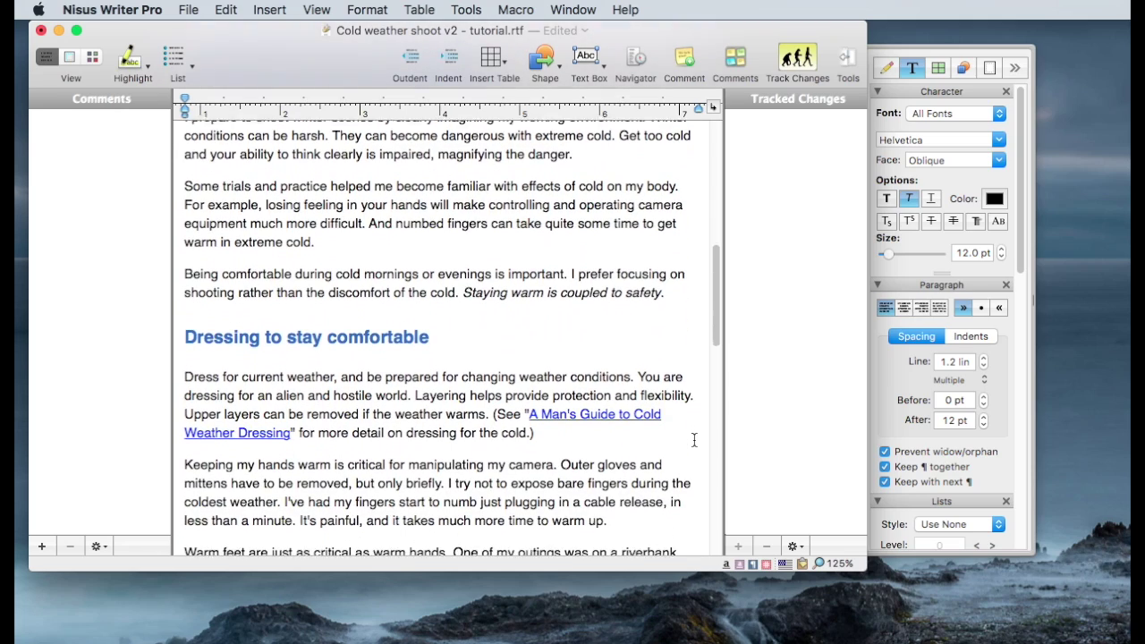
right_click(698, 428)
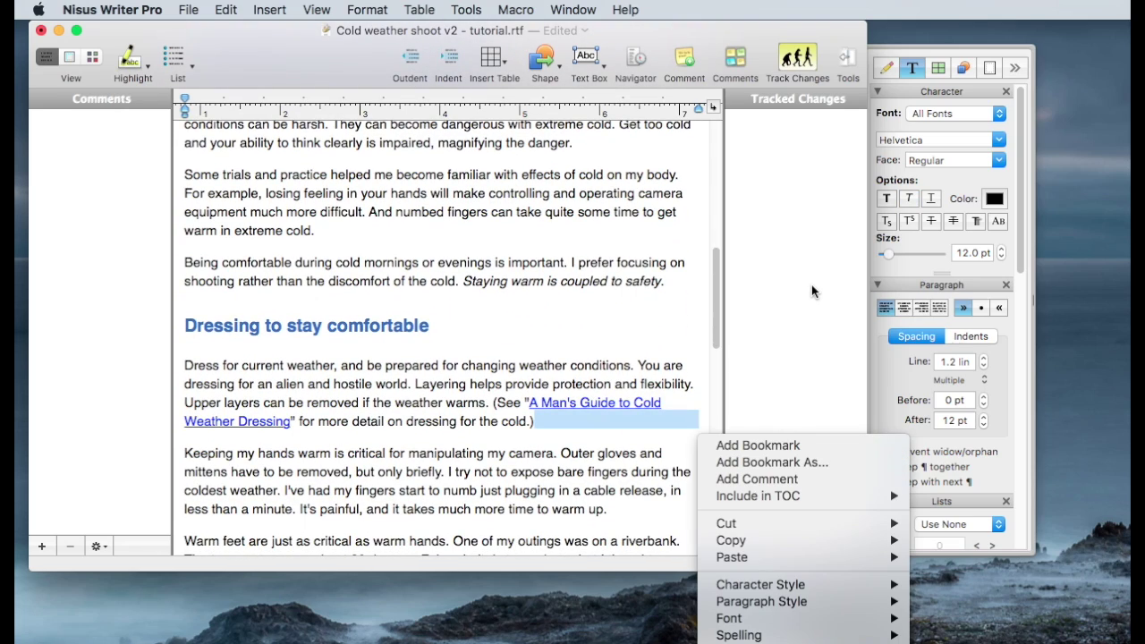
left_click(804, 288)
scroll(799, 288, "up", 10)
scroll(799, 284, "down", 10)
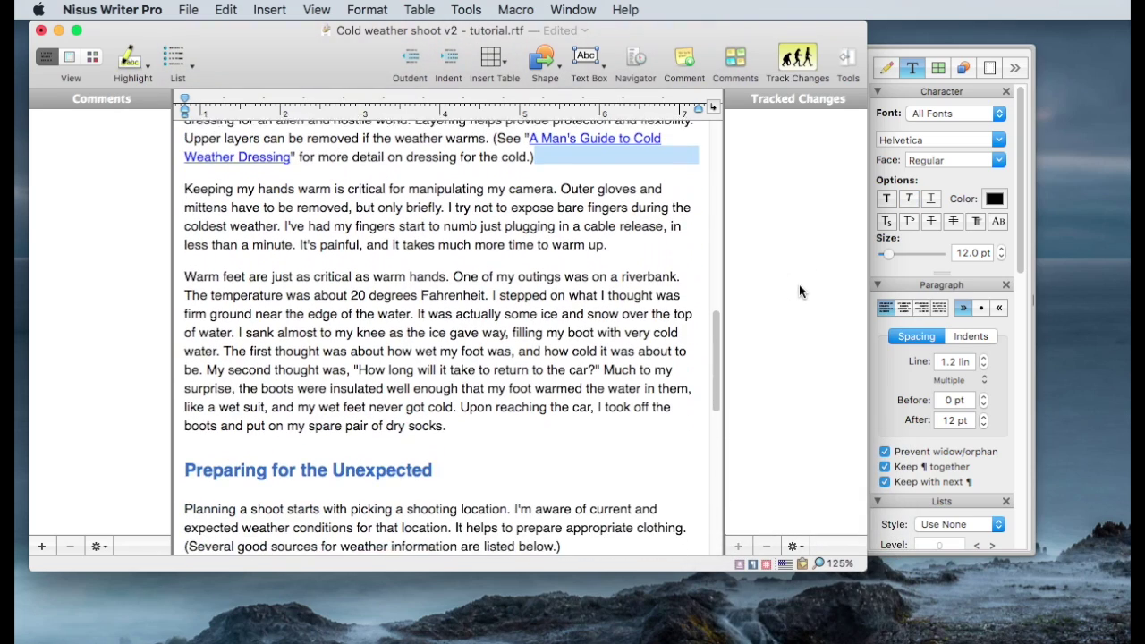
scroll(76, 244, "down", 6)
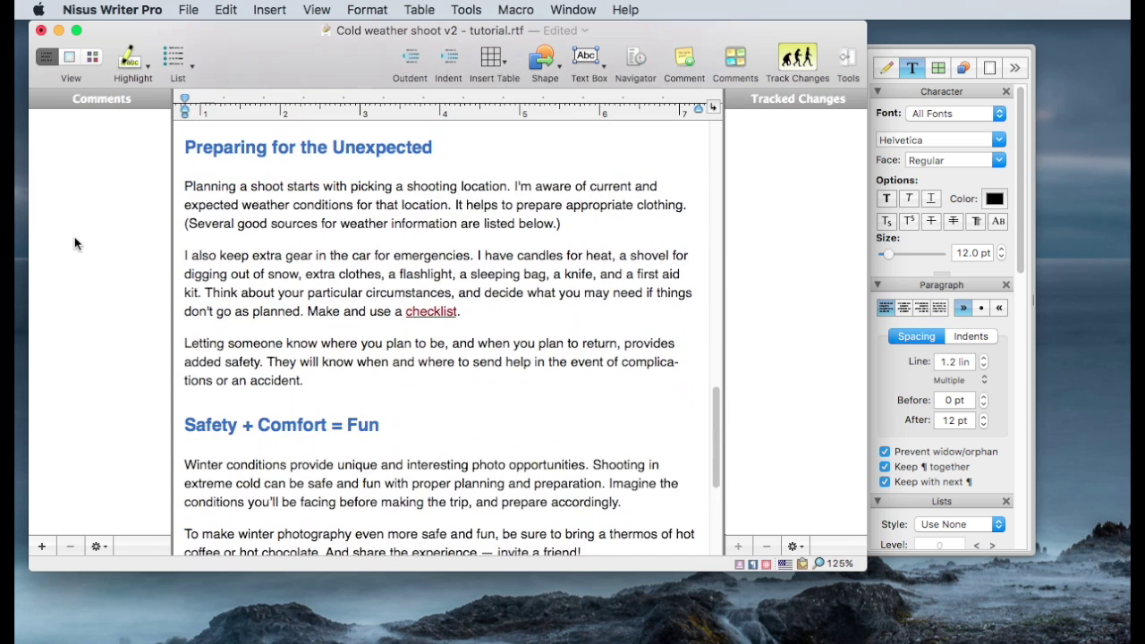
scroll(75, 243, "up", 3)
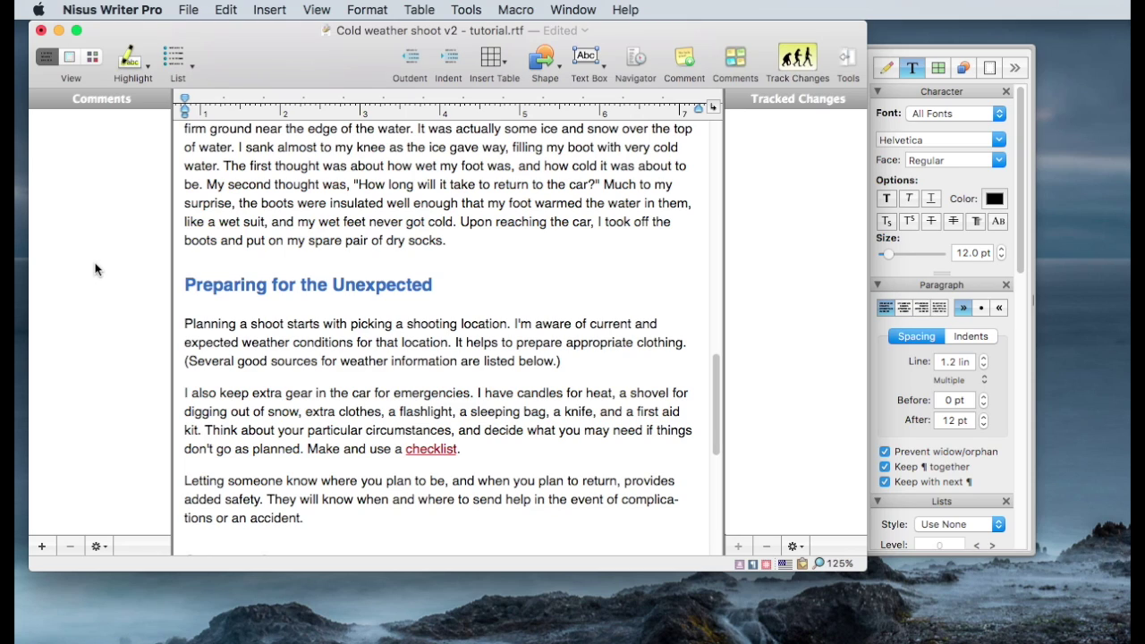
- Open the Interoperable file format.zrtf document, minimize the cold weather document, and place the cursor in the ODT cell of the Nisus Writer Pro row
left_click(322, 597)
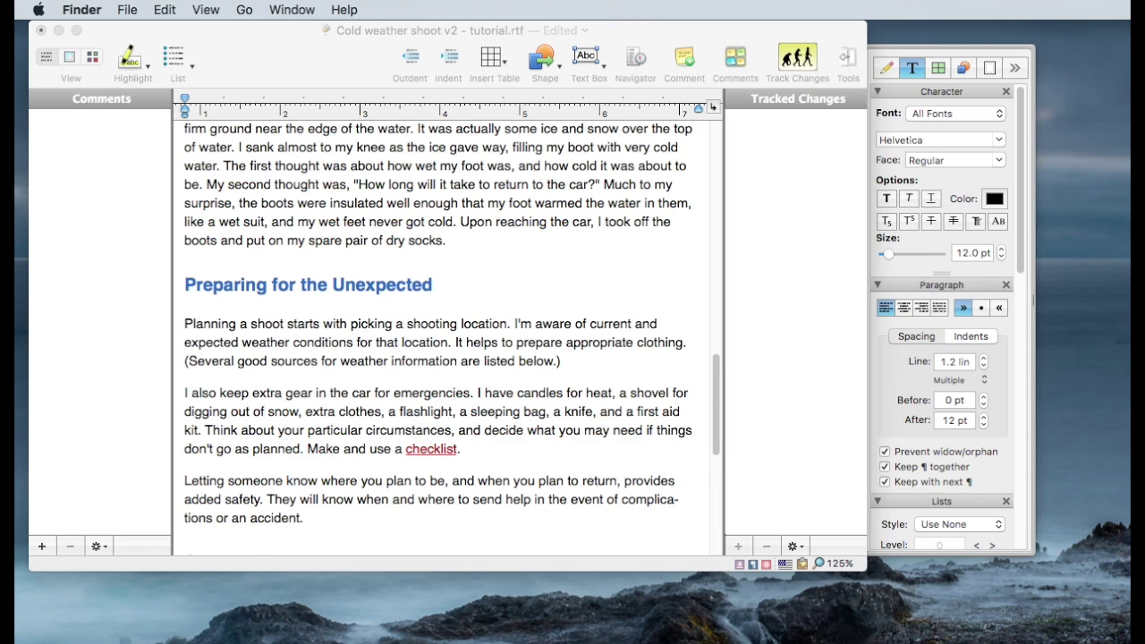
left_click(123, 56)
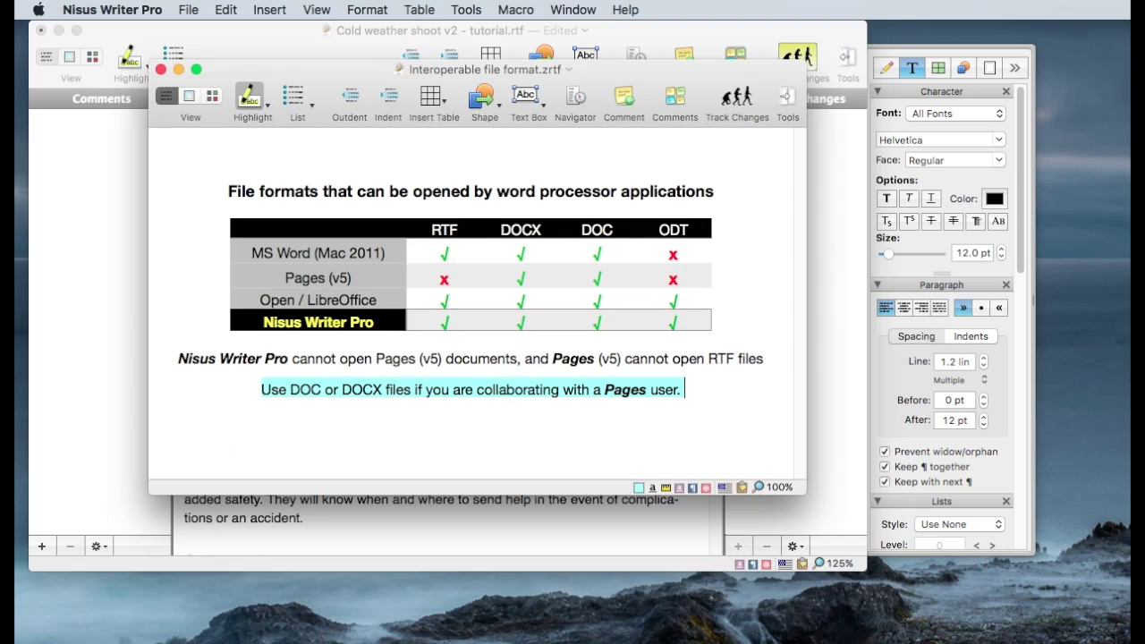
left_click(58, 31)
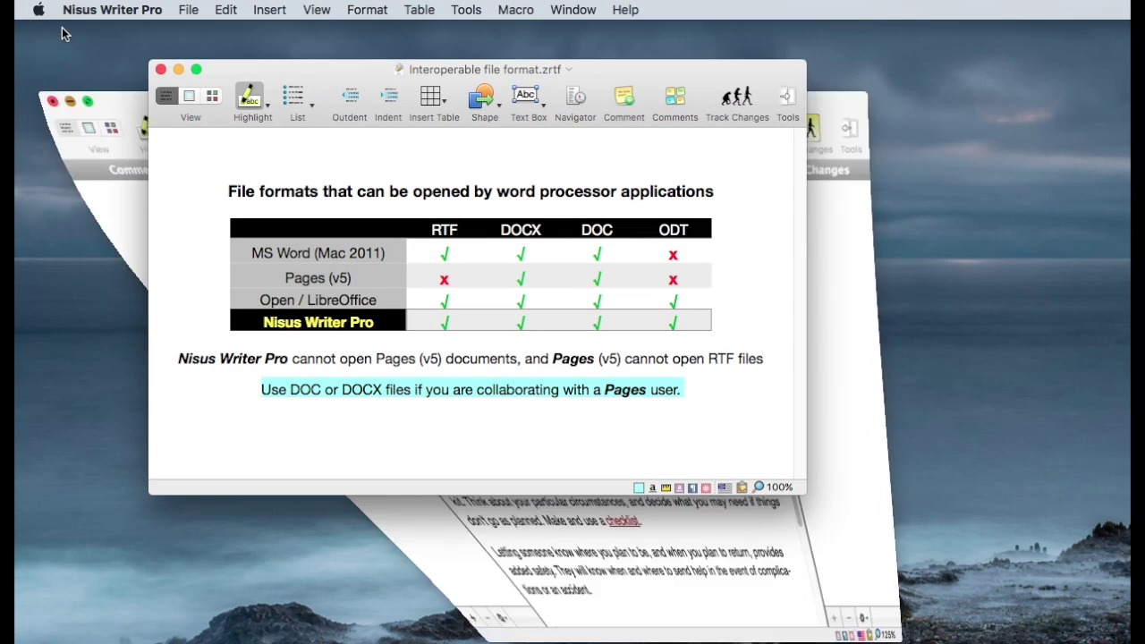
mouse_move(311, 75)
left_mouse_down()
mouse_move(265, 66)
mouse_move(302, 70)
left_mouse_up()
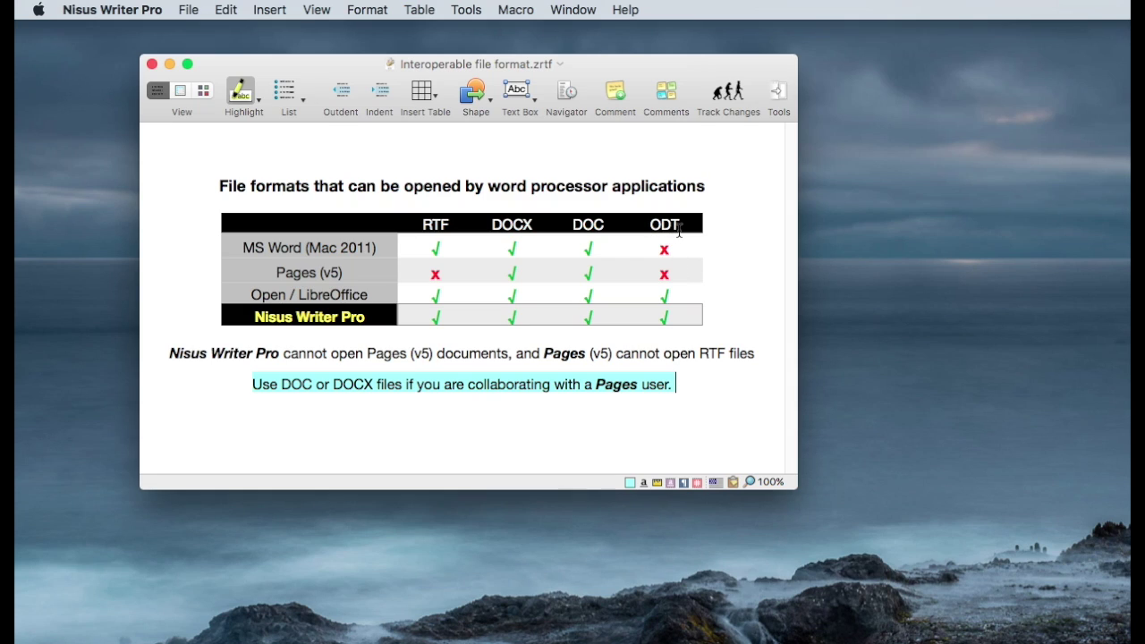
left_click(660, 297)
left_click(689, 296)
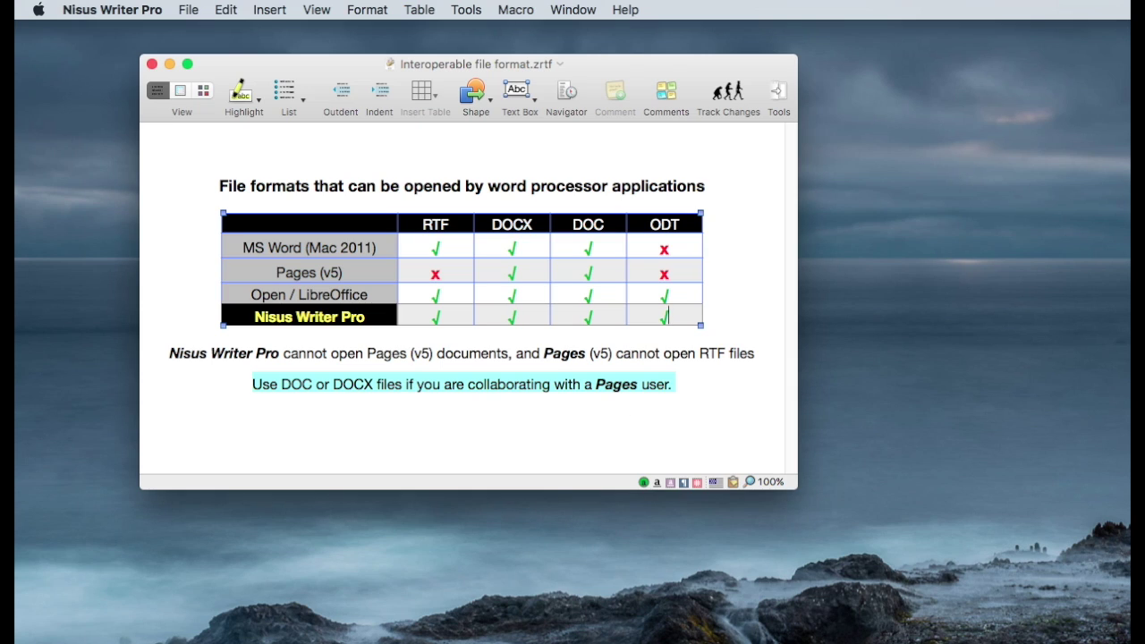
- Open the Nisus Writer Pro User Guide from the application's help, then shrink and reposition its window to fit on screen
left_click(625, 10)
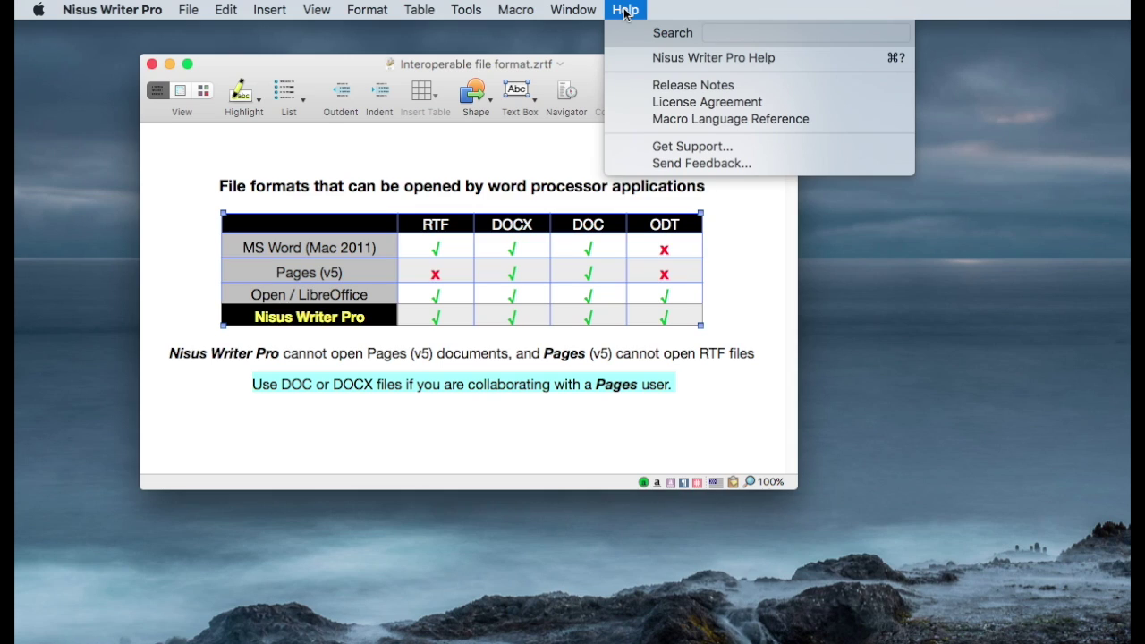
left_click(670, 57)
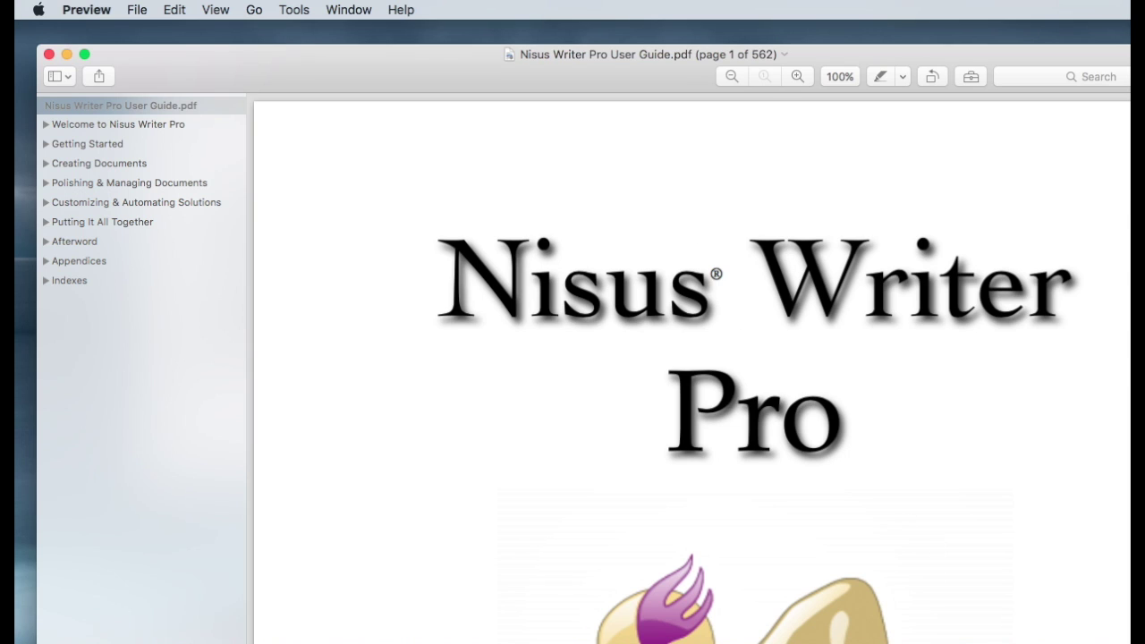
left_click_drag(1129, 640, 938, 605)
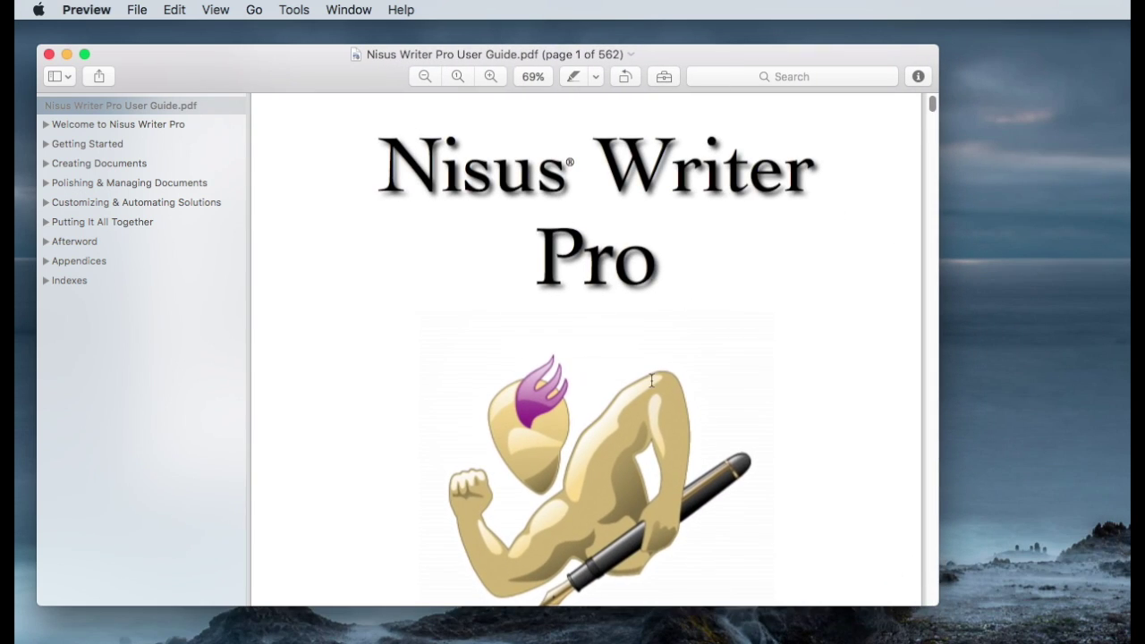
left_click_drag(173, 72, 173, 61)
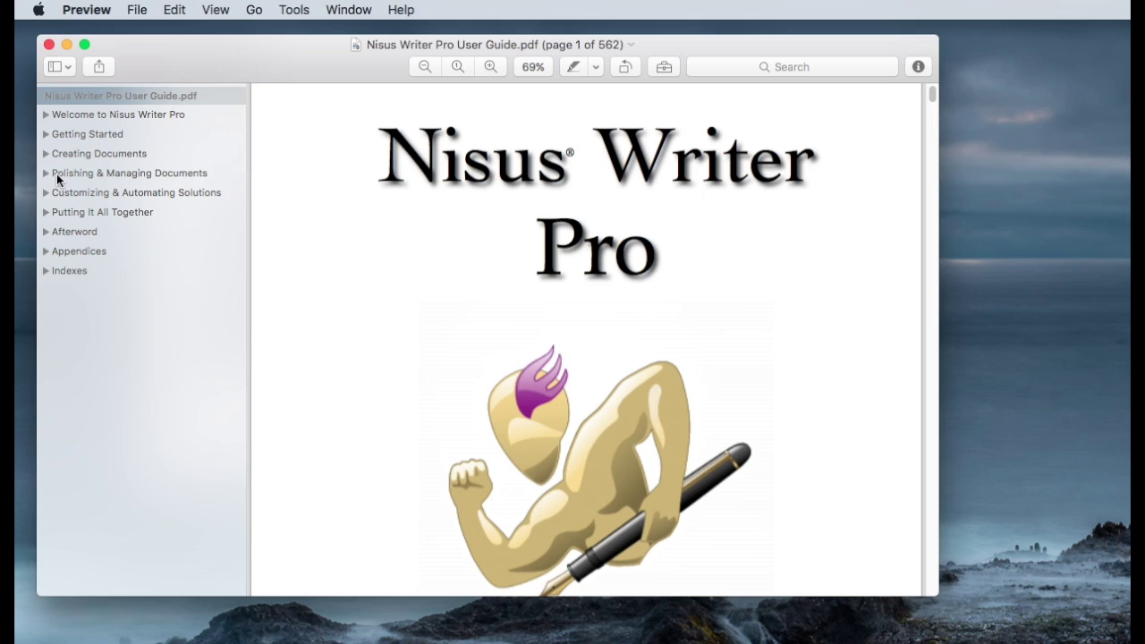
- Expand the Polishing & Managing Documents chapter of the guide and go to its Tracking Changes to Your Documents section
left_click(55, 173)
left_click(47, 173)
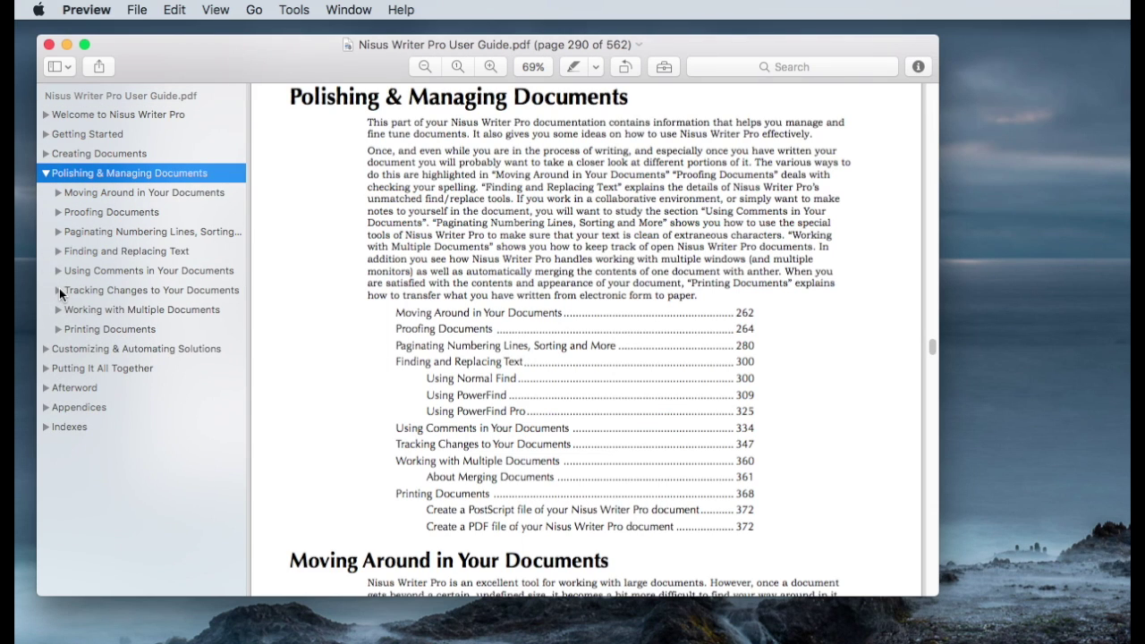
left_click(57, 291)
left_click(117, 293)
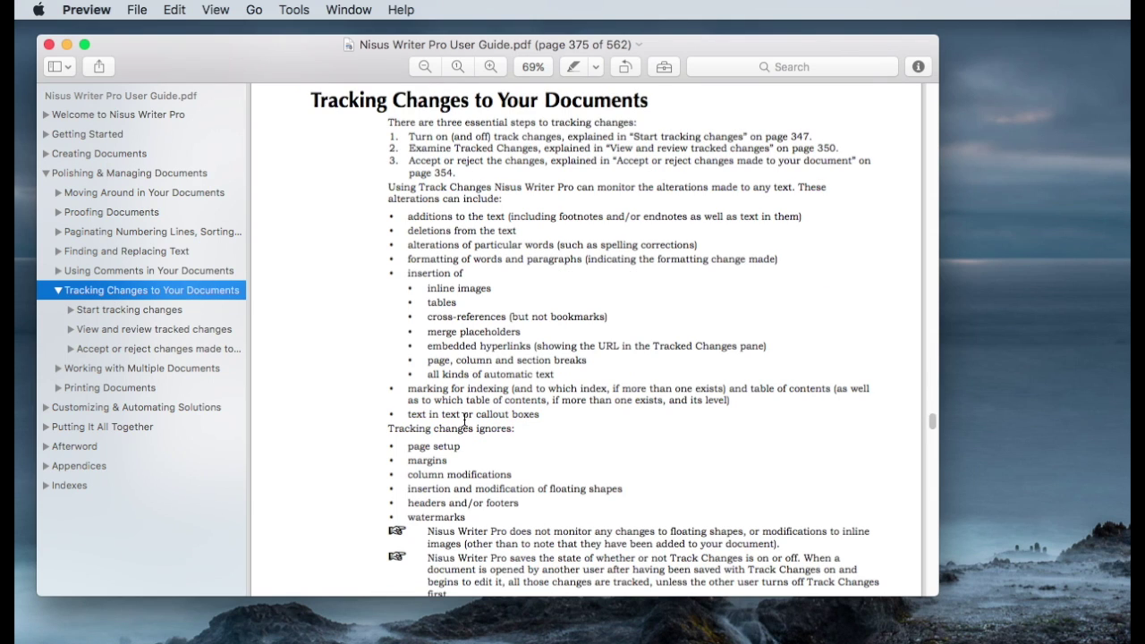
- Examine the guide's subsections on starting change tracking, viewing and reviewing tracked changes, and accepting or rejecting changes
left_click(127, 310)
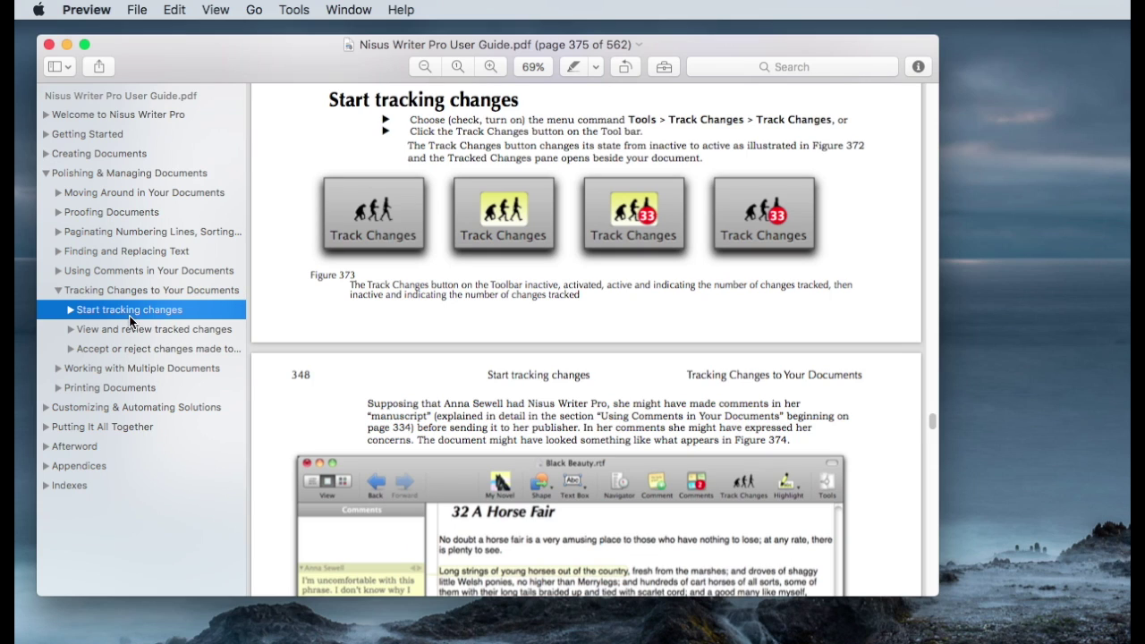
left_click(137, 332)
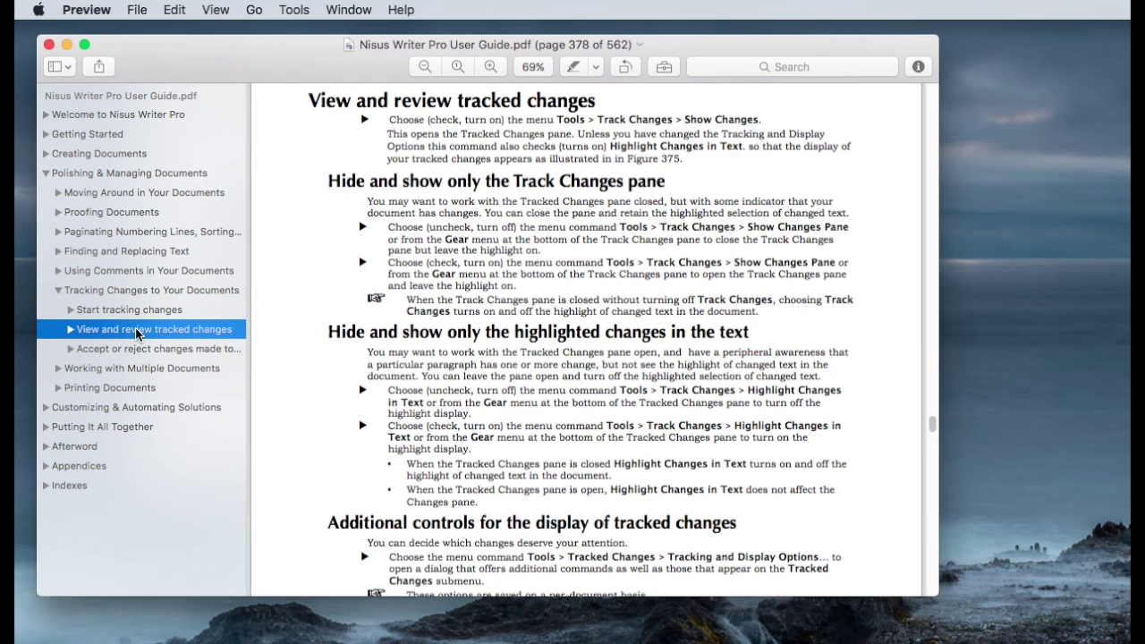
left_click(132, 350)
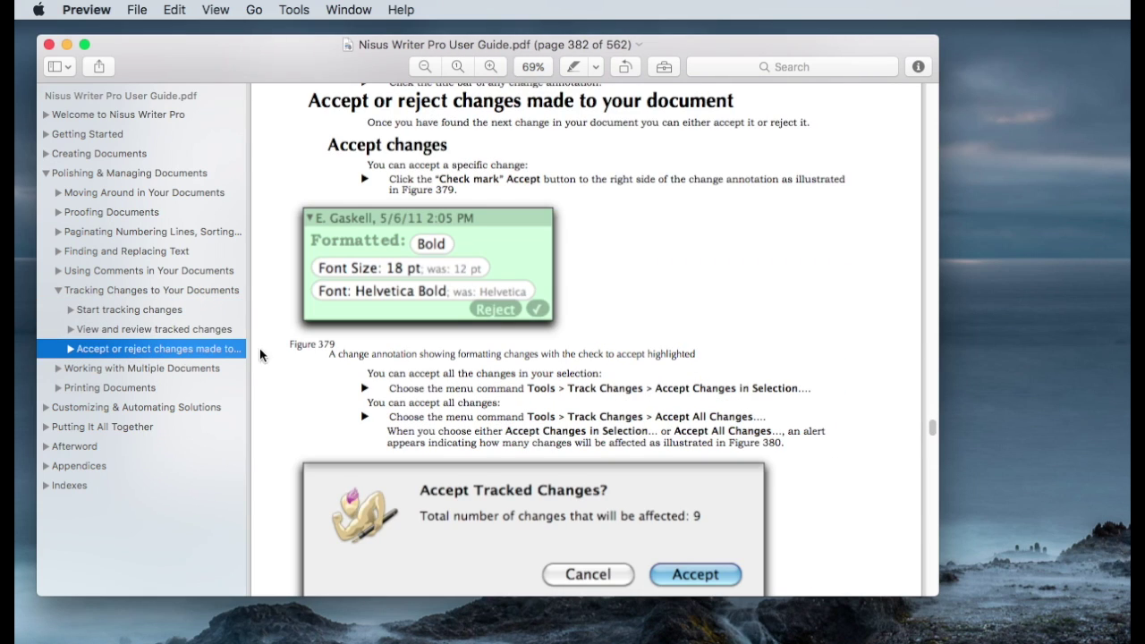
scroll(486, 434, "down", 2)
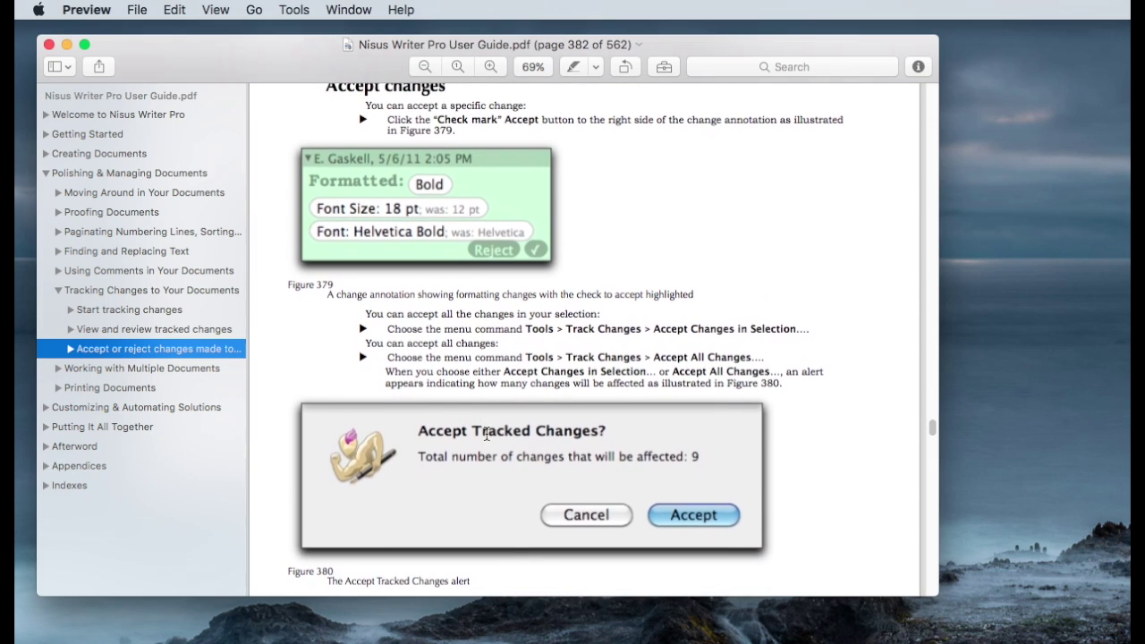
scroll(485, 434, "up", 3)
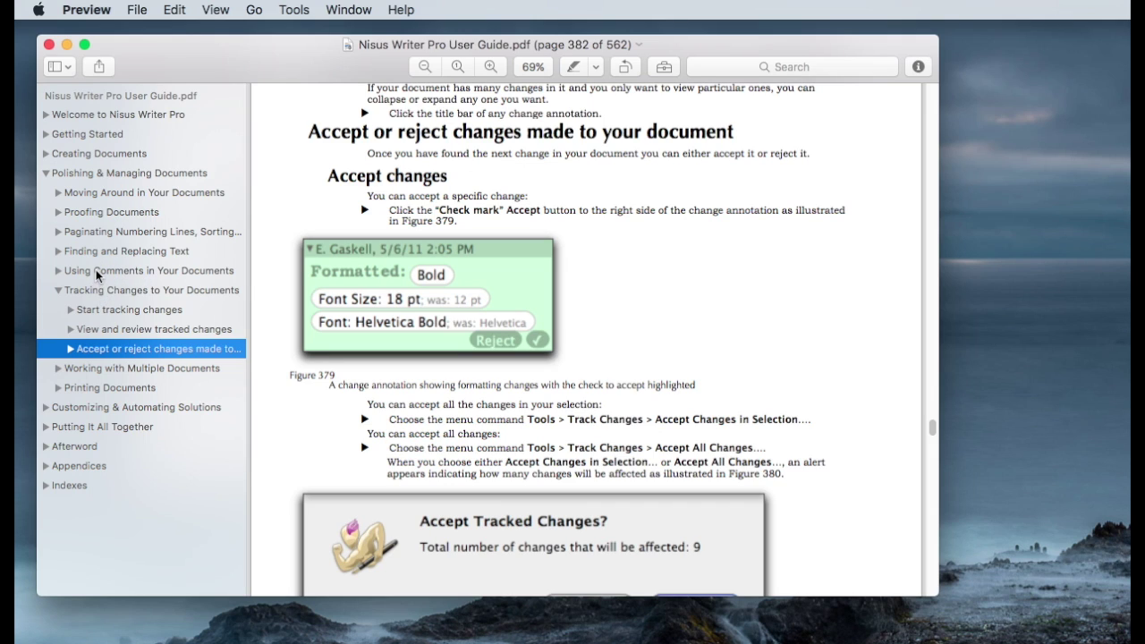
- Go to the guide's Using Comments in Your Documents section and expand its list of subsections
left_click(96, 271)
left_click(57, 271)
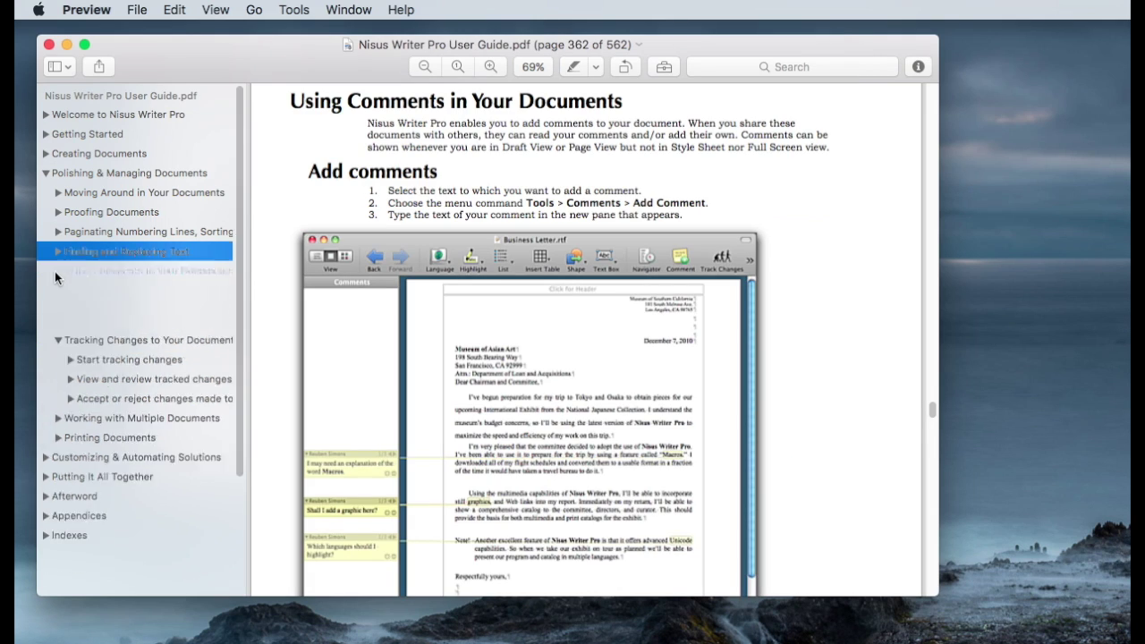